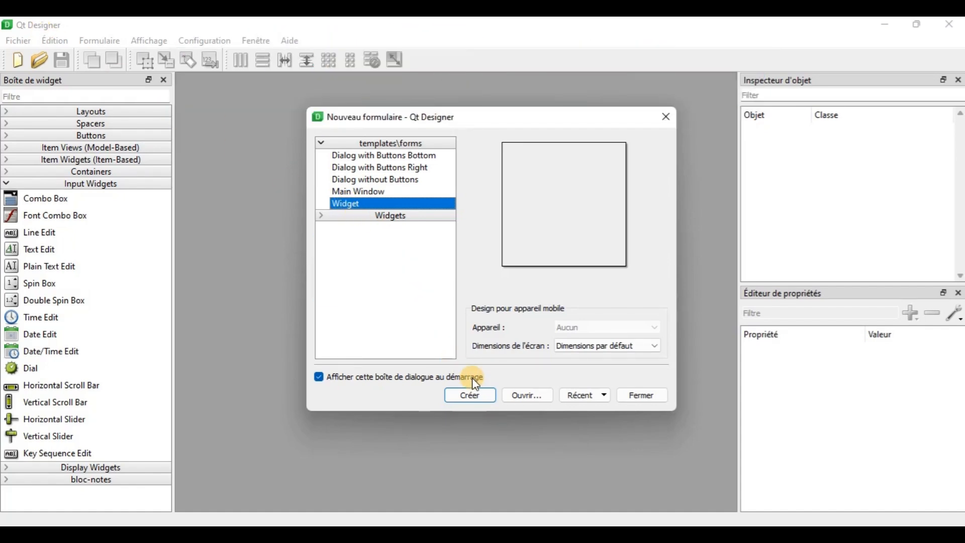
# Create a new form from the Widget template and collapse the Input Widgets category.
pyautogui.click(477, 401)
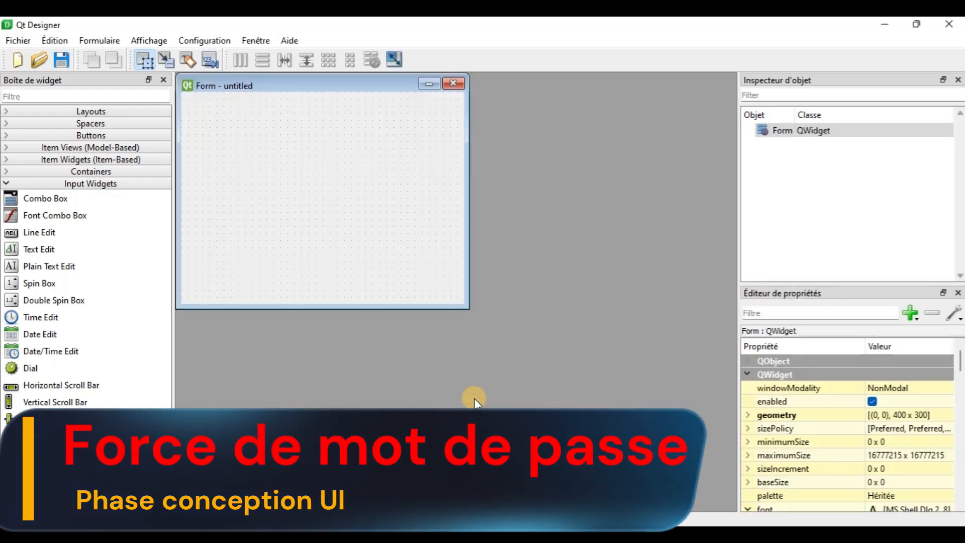
pyautogui.click(62, 183)
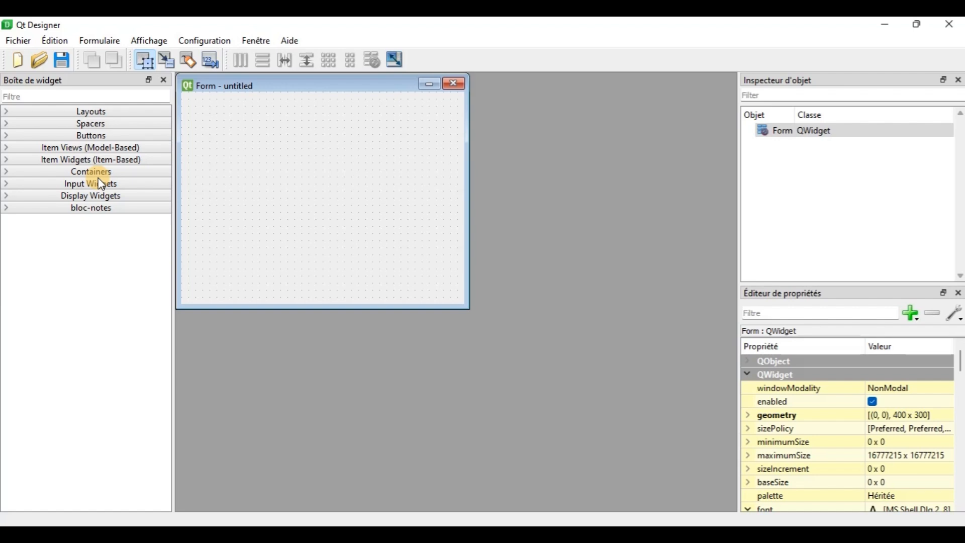
# Browse the Spacers, Item Views, Containers, bloc-notes and Buttons categories of the widget box, collapsing them again.
pyautogui.click(60, 123)
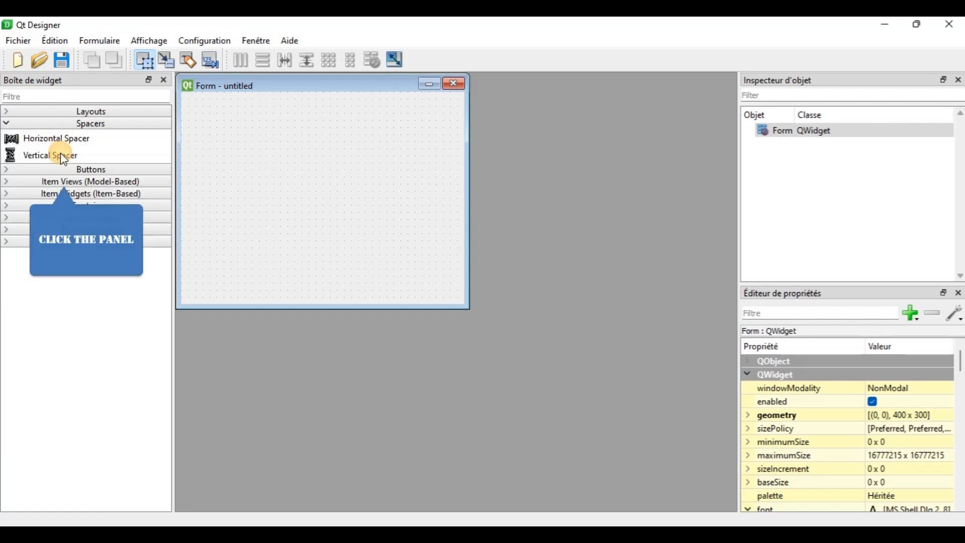
pyautogui.click(62, 181)
pyautogui.click(87, 290)
pyautogui.click(49, 477)
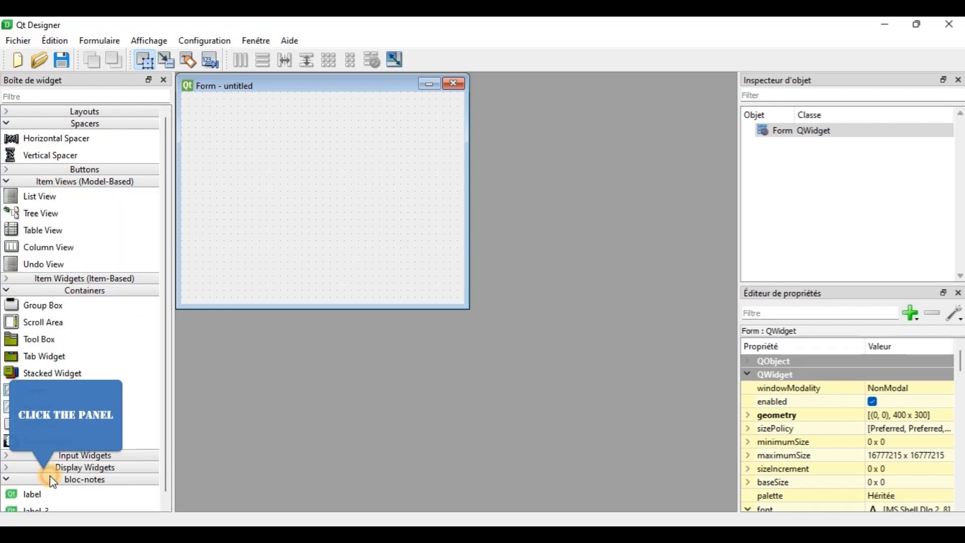
pyautogui.click(46, 477)
pyautogui.click(65, 292)
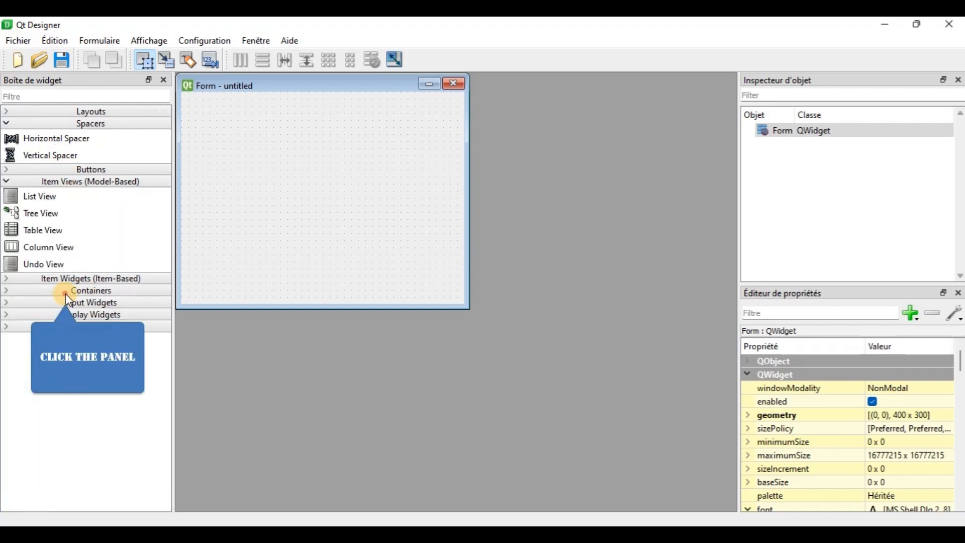
pyautogui.click(56, 168)
pyautogui.click(56, 169)
pyautogui.click(58, 182)
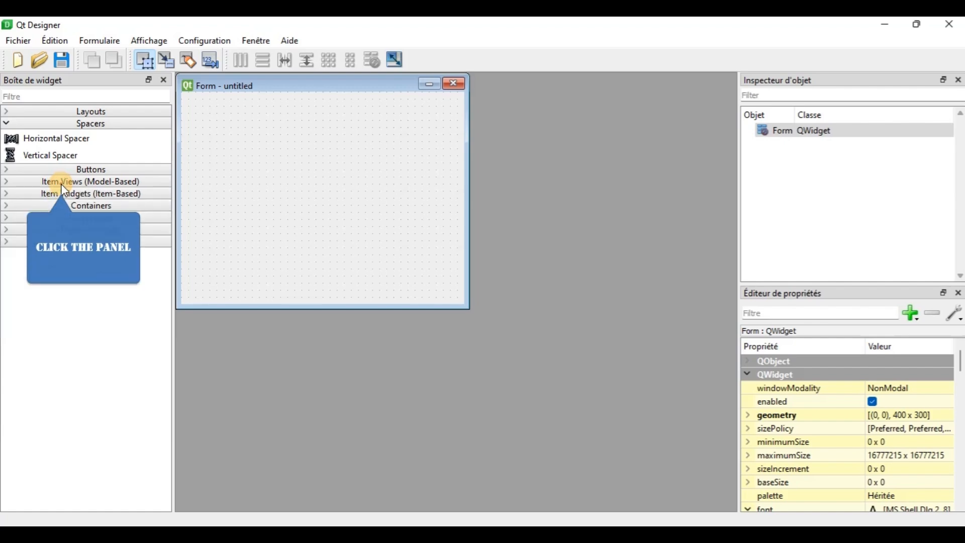
pyautogui.click(60, 124)
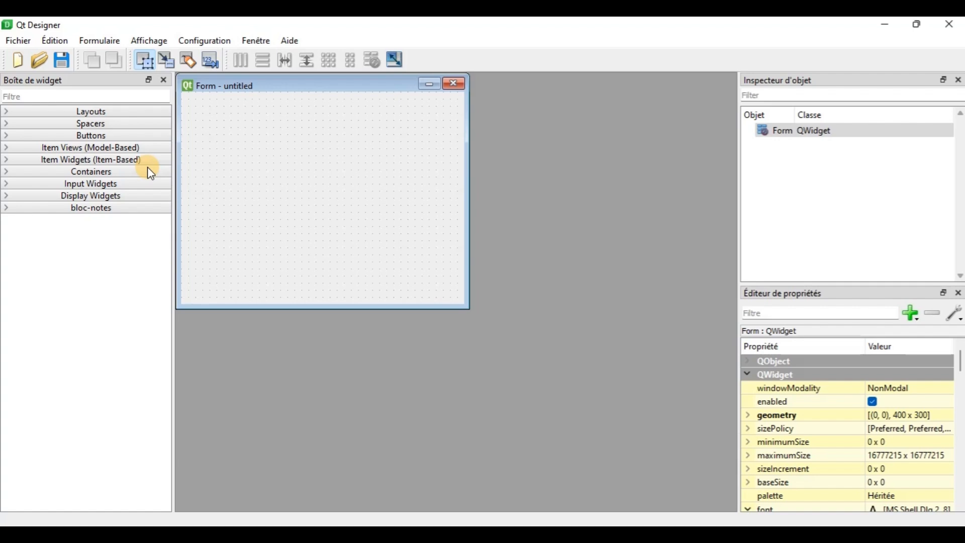
# Place three labels on the form at about (160, 30), (40, 100) and (160, 220), checking the exercise document in PDF-XChange Editor.
pyautogui.click(61, 197)
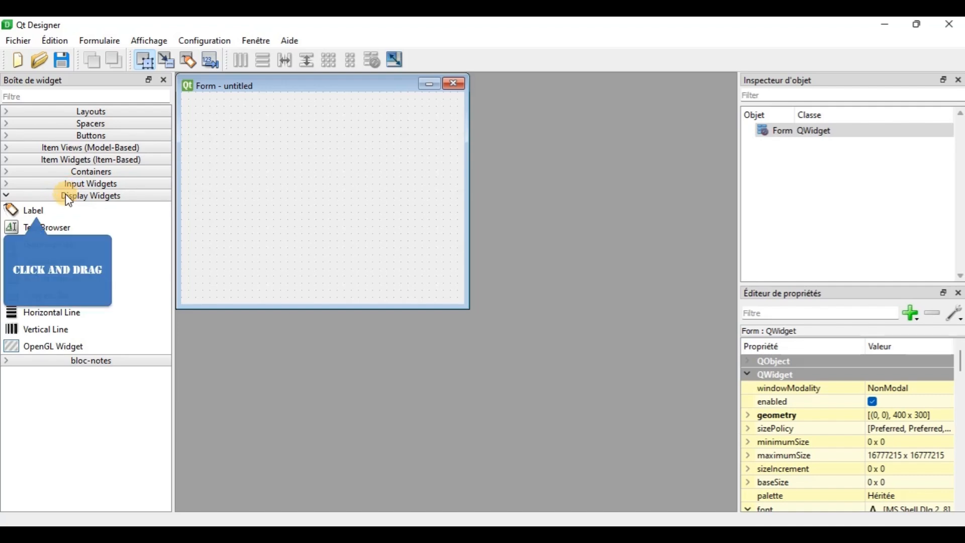
pyautogui.moveTo(33, 210); pyautogui.dragTo(300, 117)
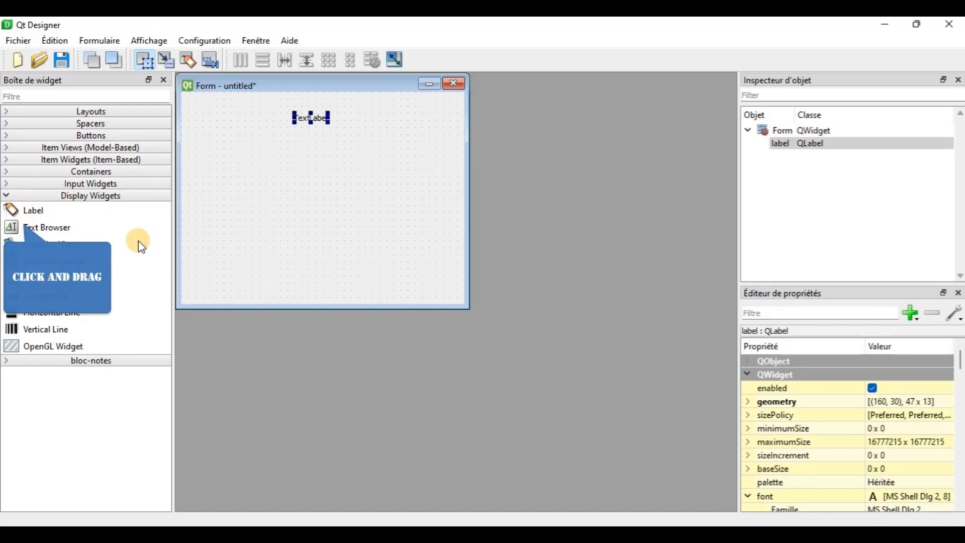
pyautogui.moveTo(24, 212); pyautogui.dragTo(217, 166)
pyautogui.hotkey('alt', 'Tab')
pyautogui.scroll(8, 276, 255)
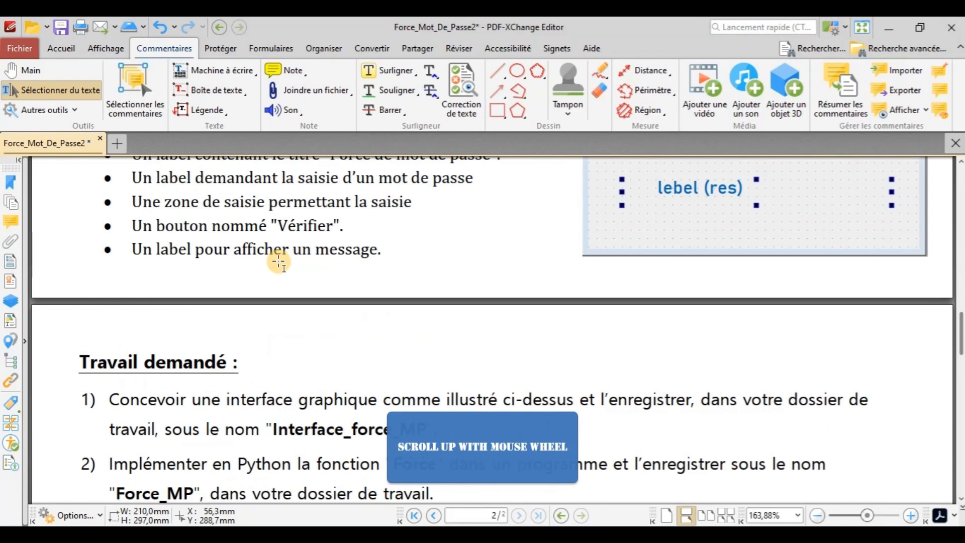
pyautogui.hotkey('alt', 'Tab')
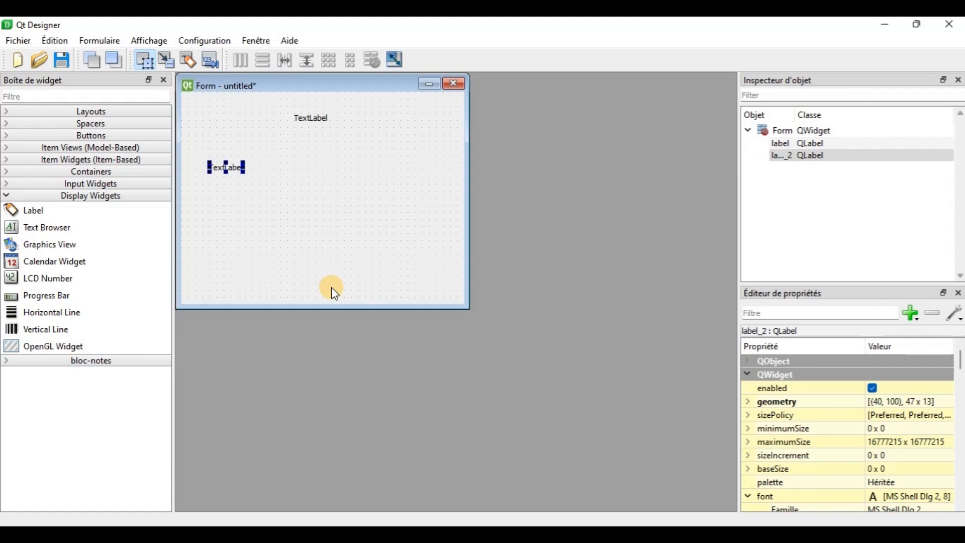
pyautogui.moveTo(28, 211); pyautogui.dragTo(300, 252)
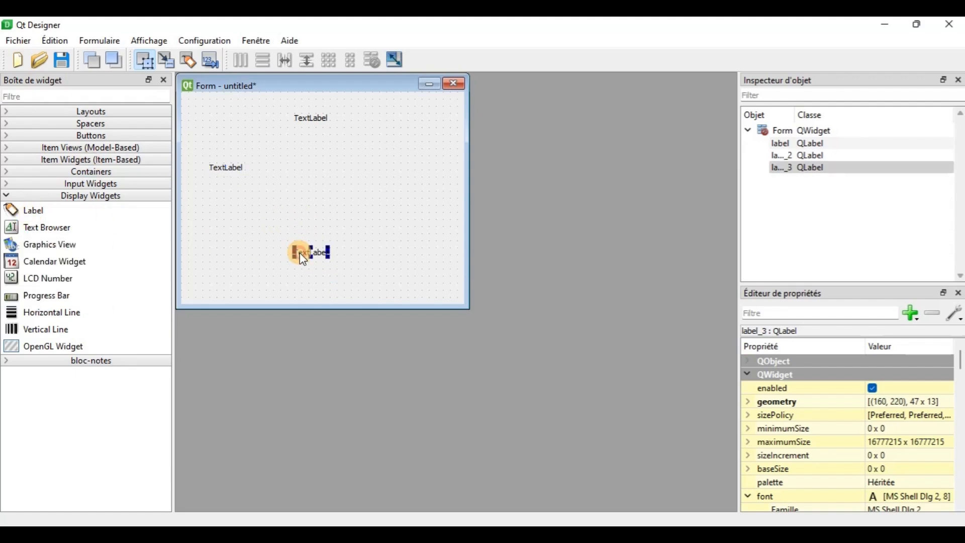
# Add a Line Edit to the form beside the middle label, at about (180, 100).
pyautogui.click(88, 196)
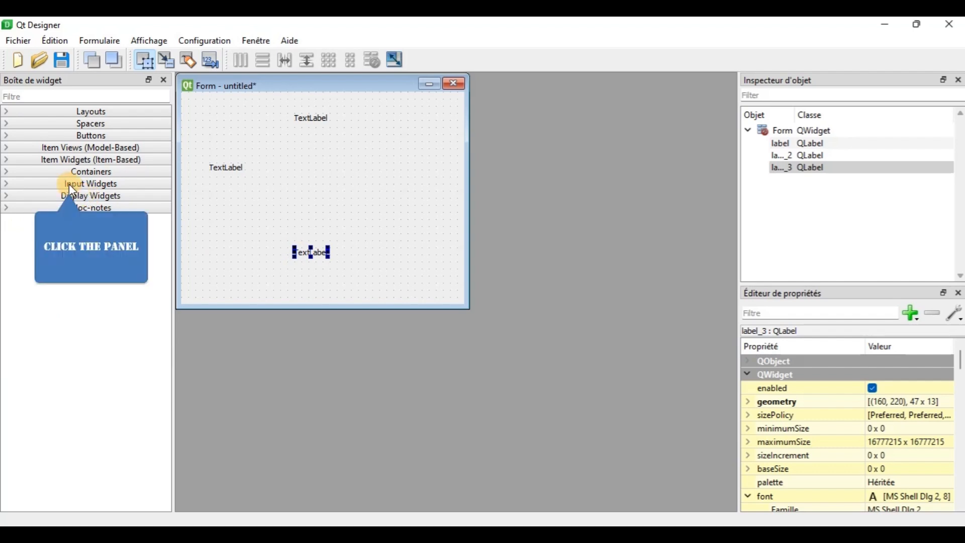
pyautogui.click(70, 184)
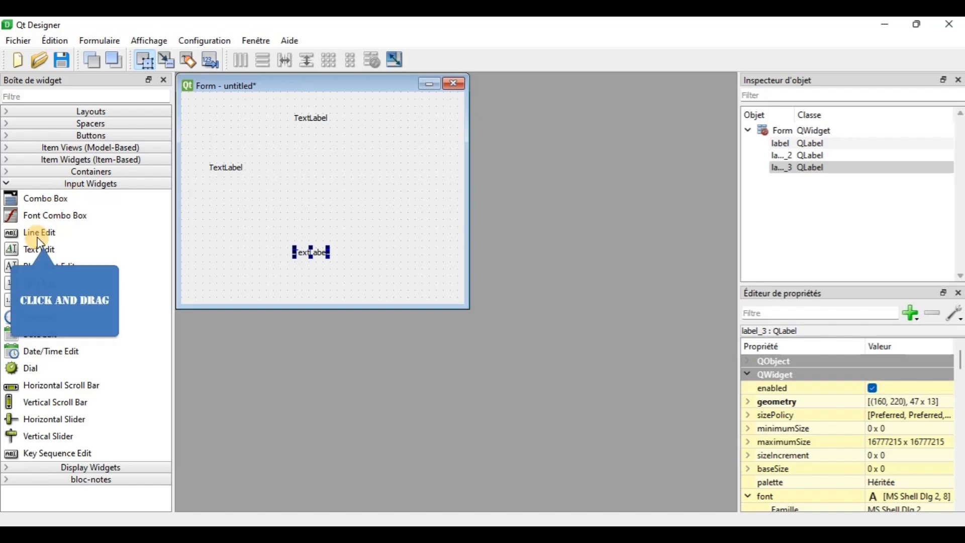
pyautogui.moveTo(40, 243); pyautogui.dragTo(315, 167)
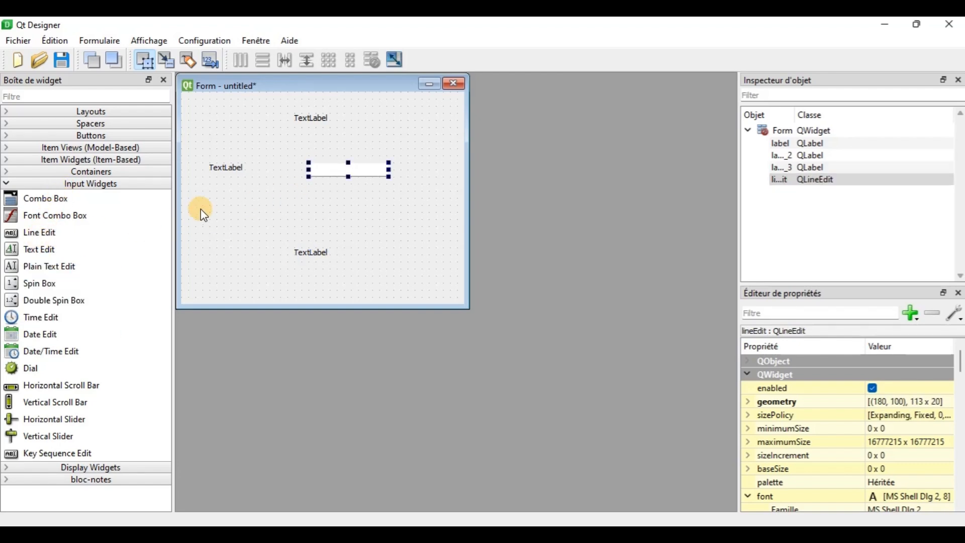
# Add a Push Button below the line edit at about (140, 150) and collapse the Buttons category.
pyautogui.click(49, 184)
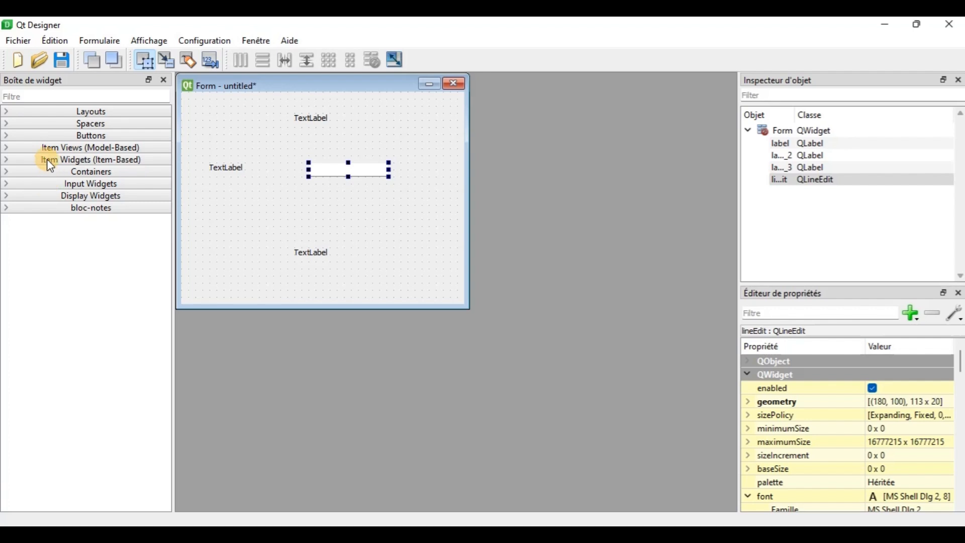
pyautogui.click(109, 137)
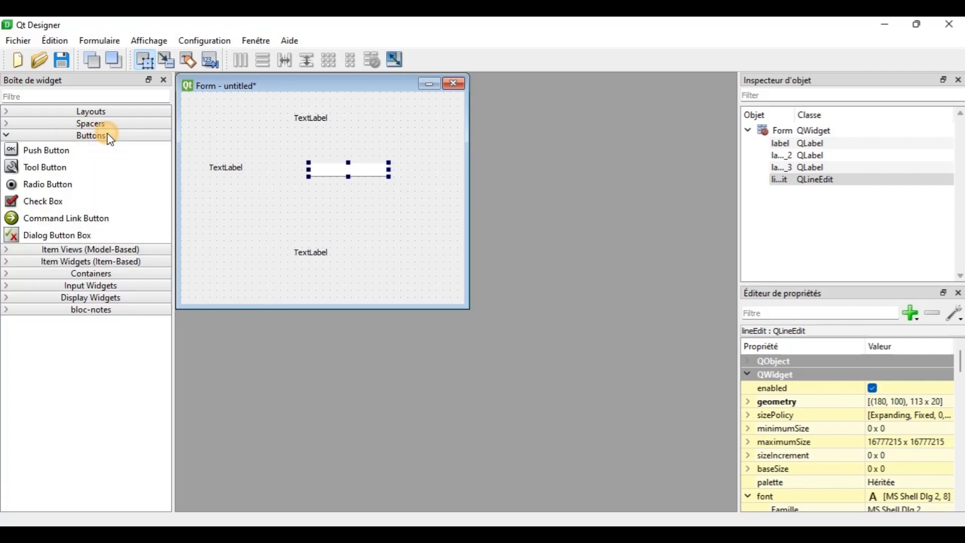
pyautogui.moveTo(48, 149); pyautogui.dragTo(276, 208)
pyautogui.click(74, 134)
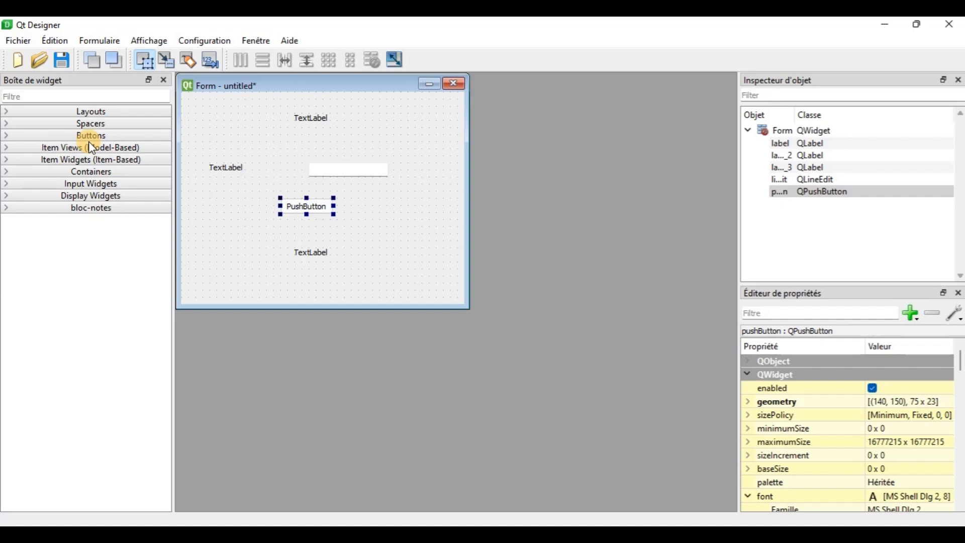
# Start saving the form and create a folder named 123456 inside BAC2025 on drive C: as its destination.
pyautogui.click(60, 64)
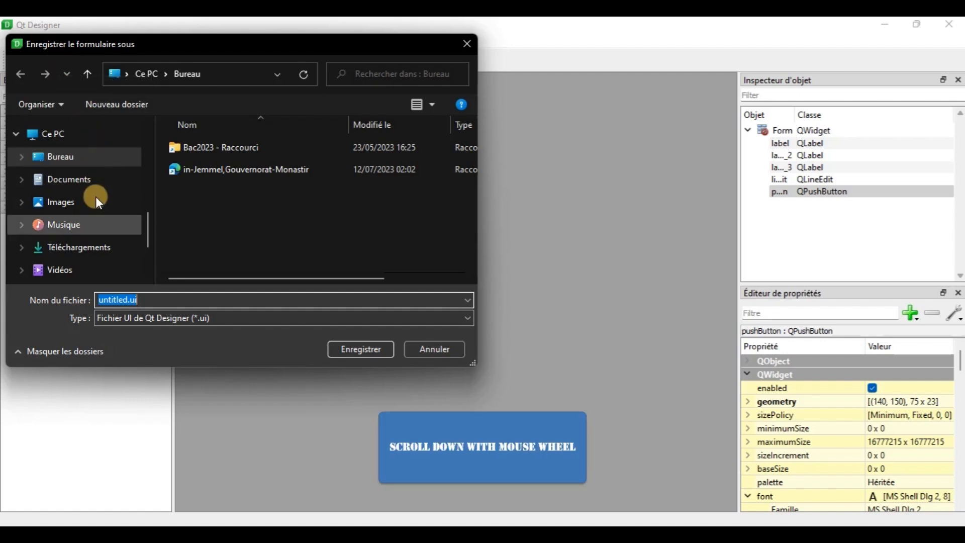
pyautogui.scroll(-2, 101, 269)
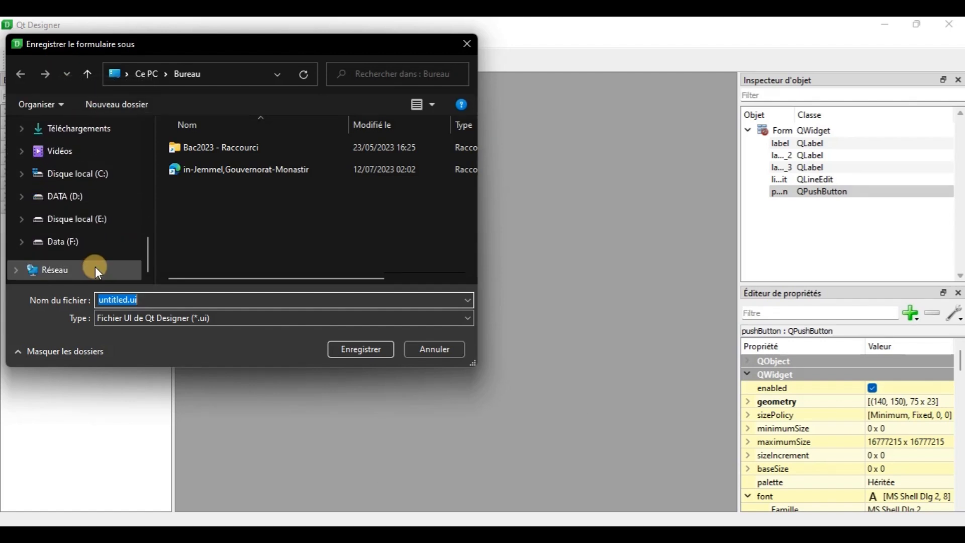
pyautogui.click(97, 176)
pyautogui.scroll(-3, 231, 213)
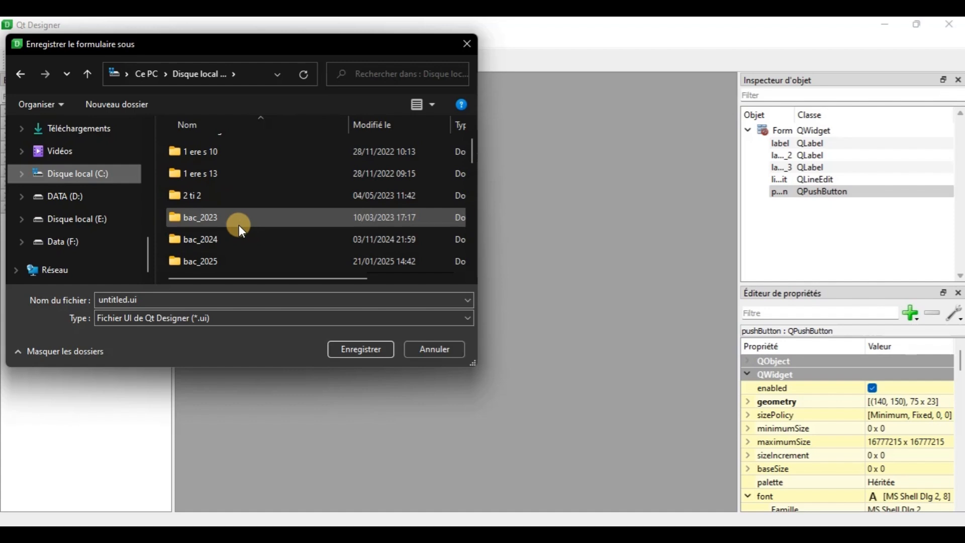
pyautogui.doubleClick(213, 196)
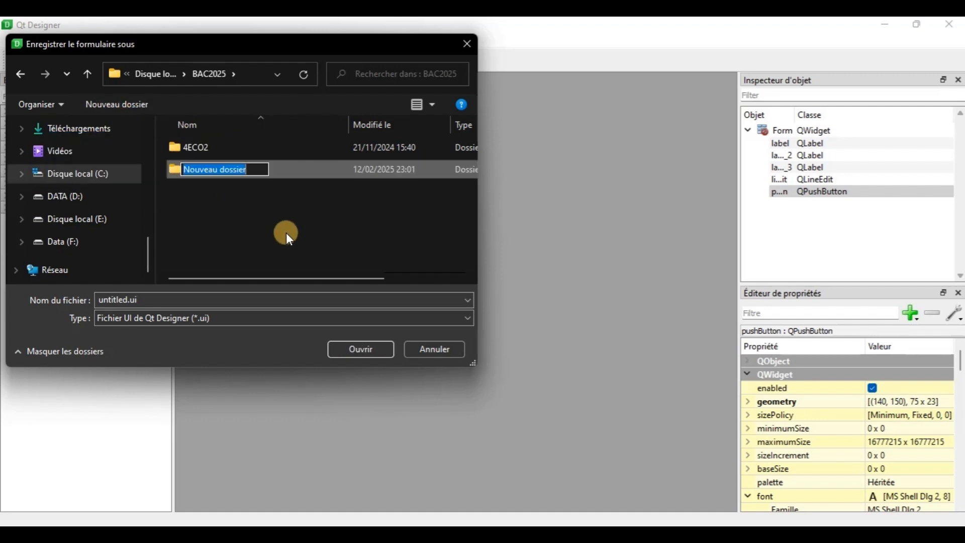
pyautogui.write('123456')
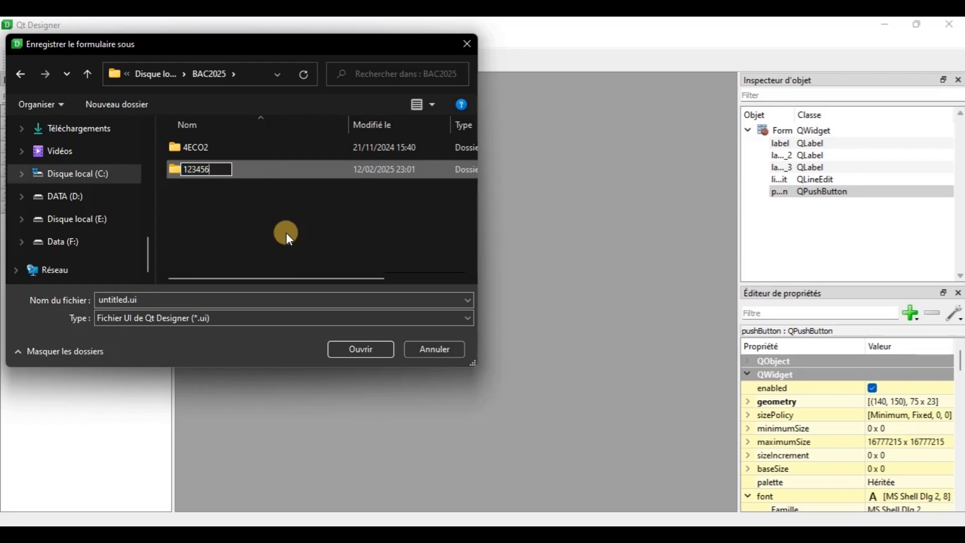
pyautogui.press('Return')
pyautogui.doubleClick(272, 175)
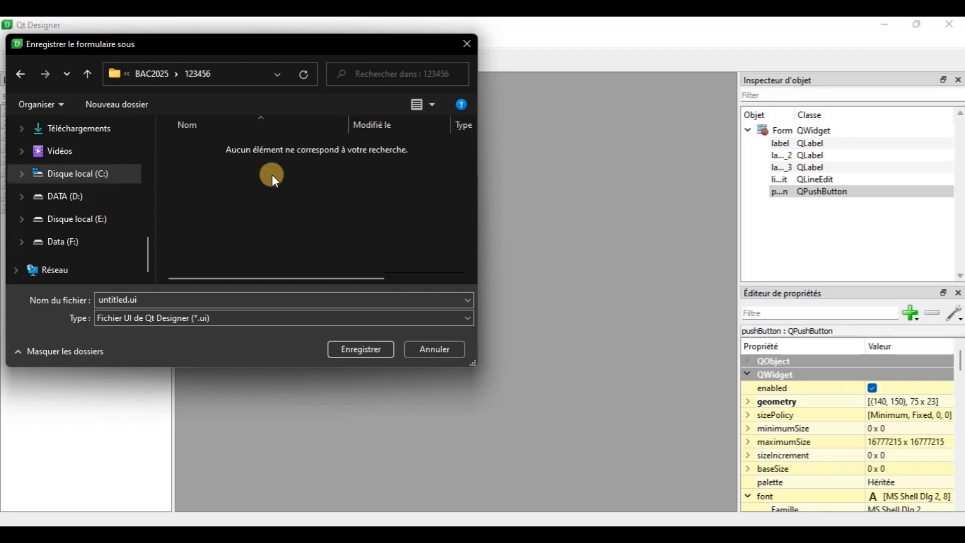
# Save the form as interface-forme_MP in the 123456 folder, checking the requested file name in the exercise PDF.
pyautogui.click(176, 297)
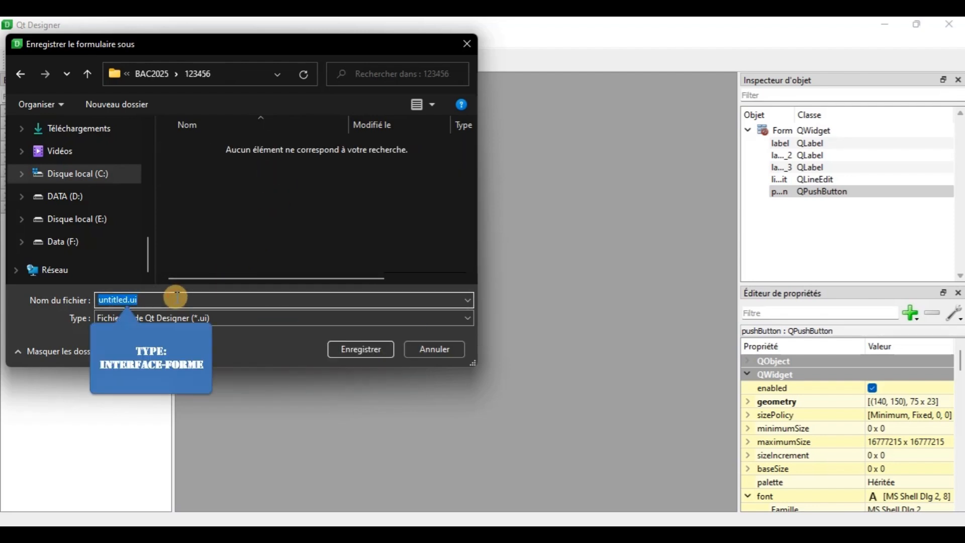
pyautogui.write('interfac')
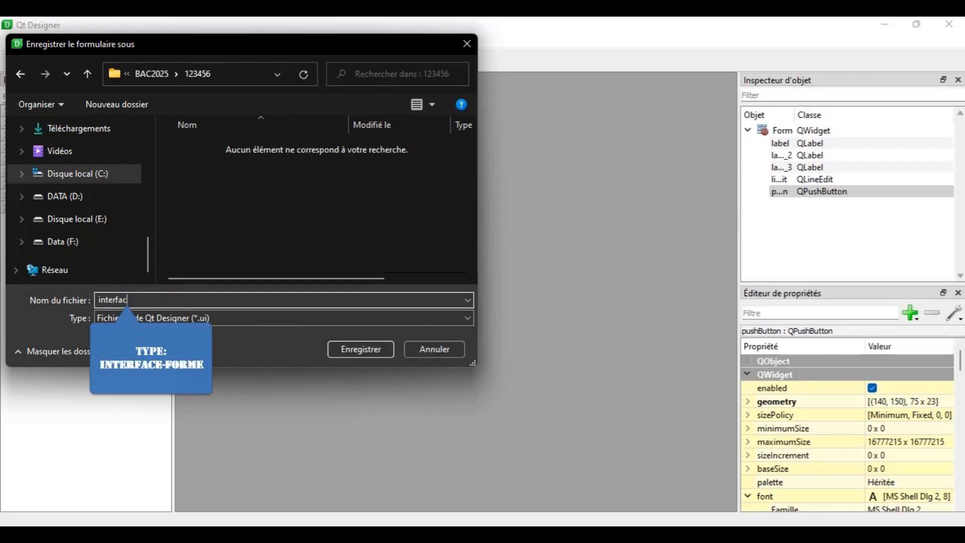
pyautogui.write('e-forme')
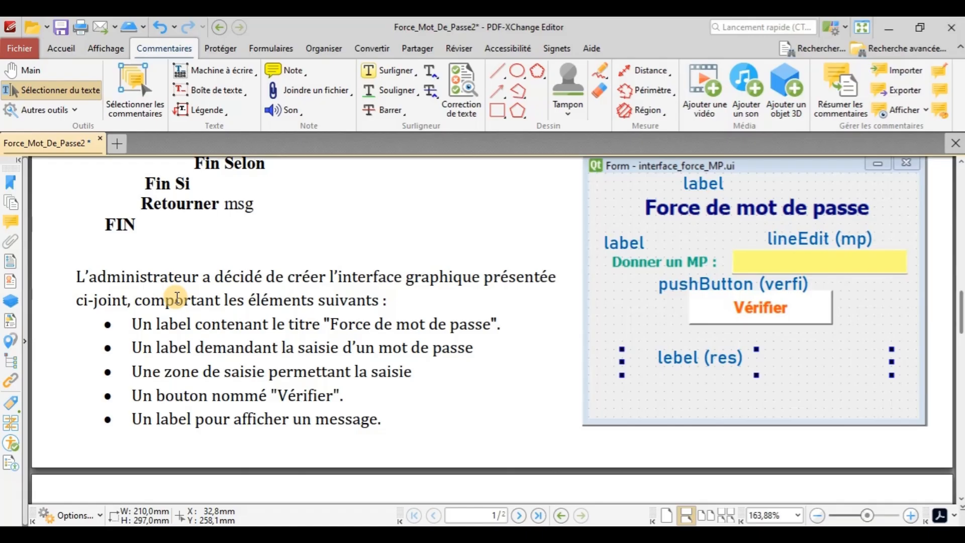
pyautogui.scroll(-3, 177, 297)
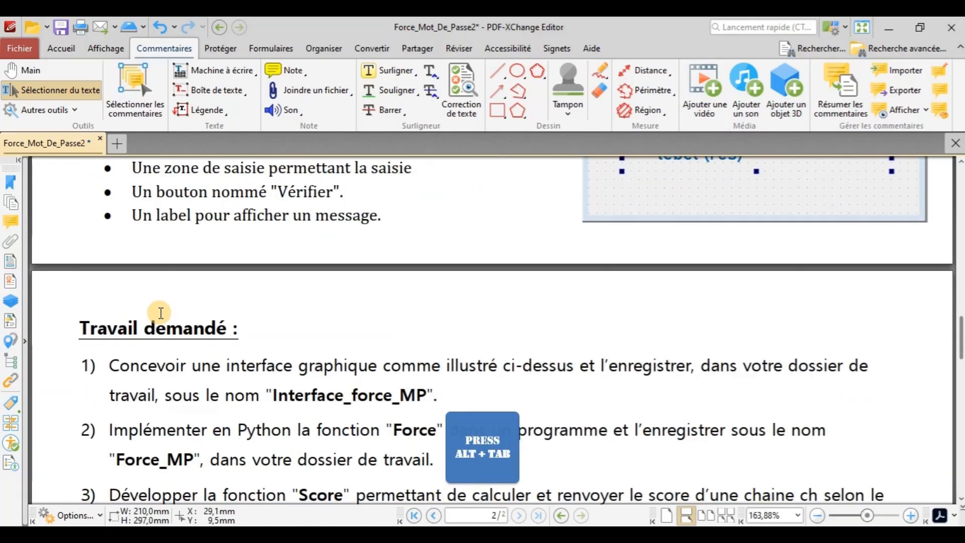
pyautogui.hotkey('alt', 'Tab')
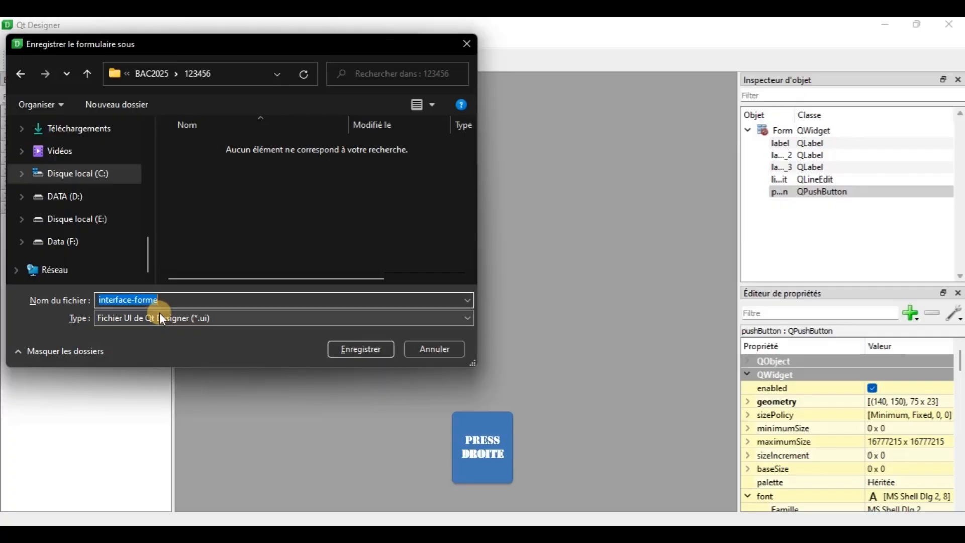
pyautogui.press('Right')
pyautogui.write('_MP')
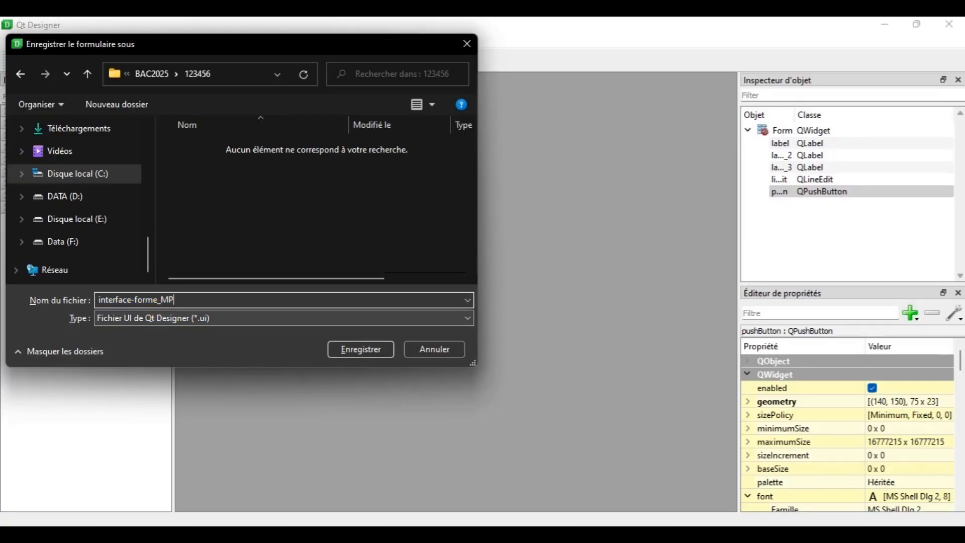
pyautogui.press('Return')
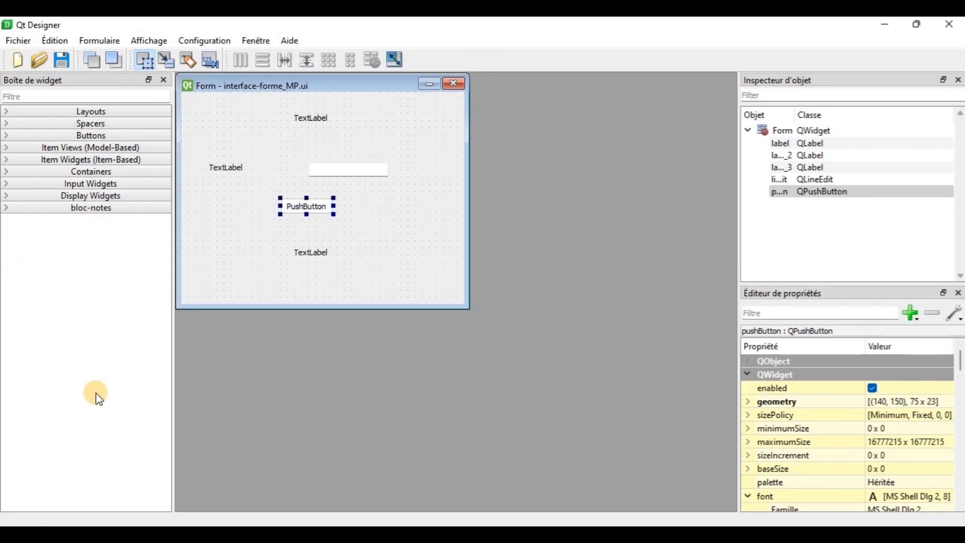
# Check the exercise PDF's interface model and set the upper label's text to "Force de mot de passe".
pyautogui.hotkey('alt', 'Tab')
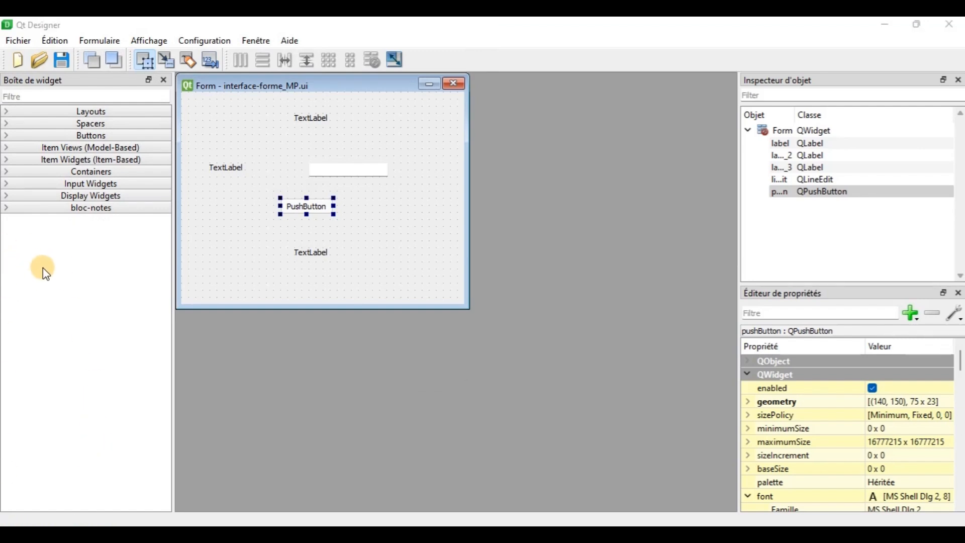
pyautogui.scroll(1, 440, 430)
pyautogui.scroll(3, 441, 429)
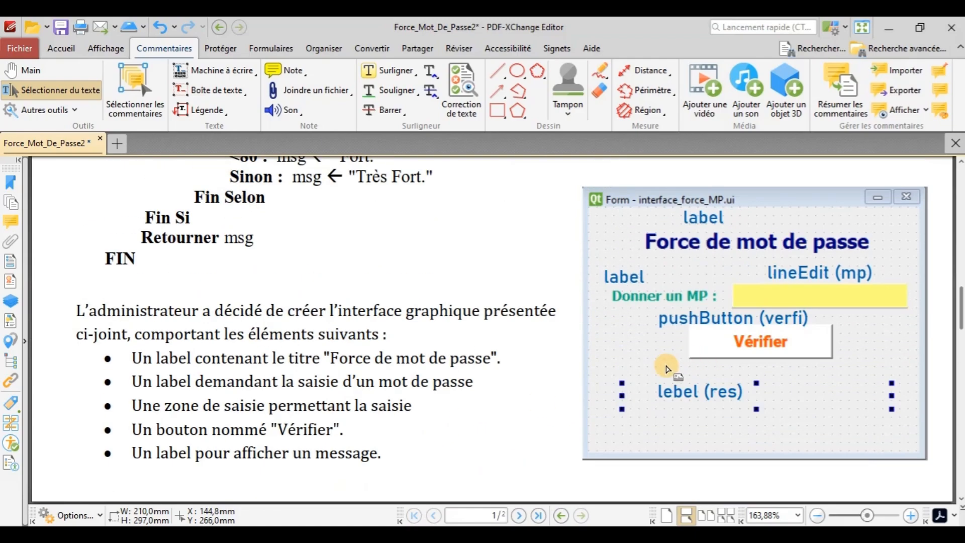
pyautogui.hotkey('alt', 'Tab')
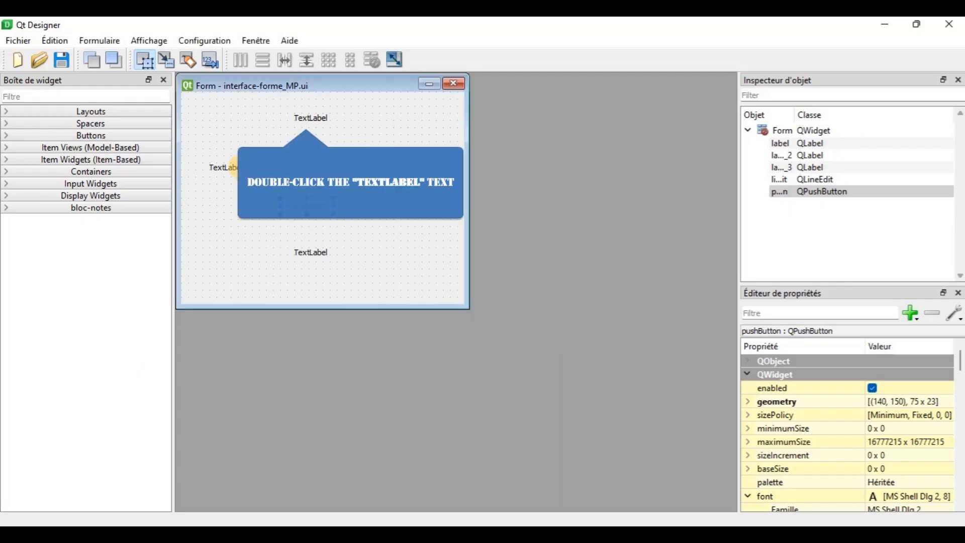
pyautogui.doubleClick(306, 120)
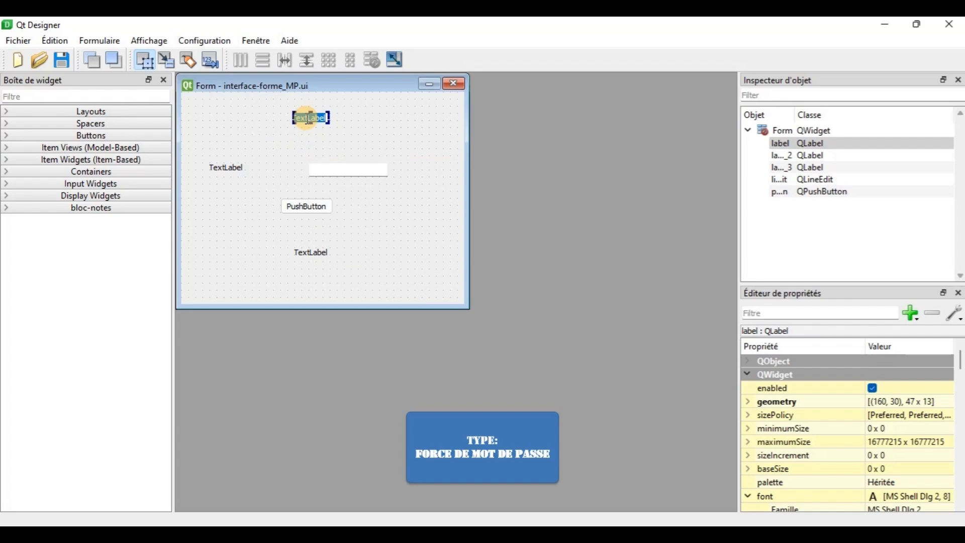
pyautogui.write('Force de mot de passe')
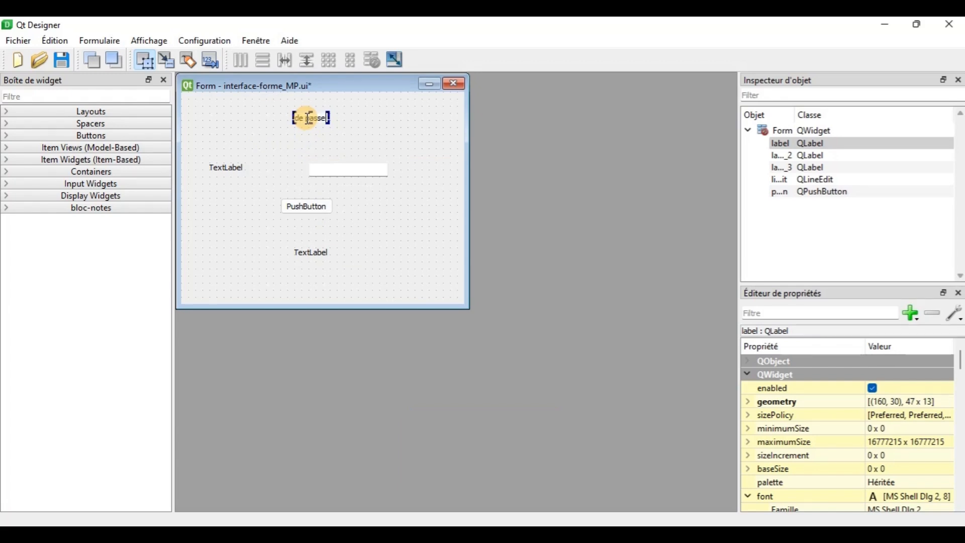
# Set the text of the label beside the line edit to "Donner MP".
pyautogui.doubleClick(226, 168)
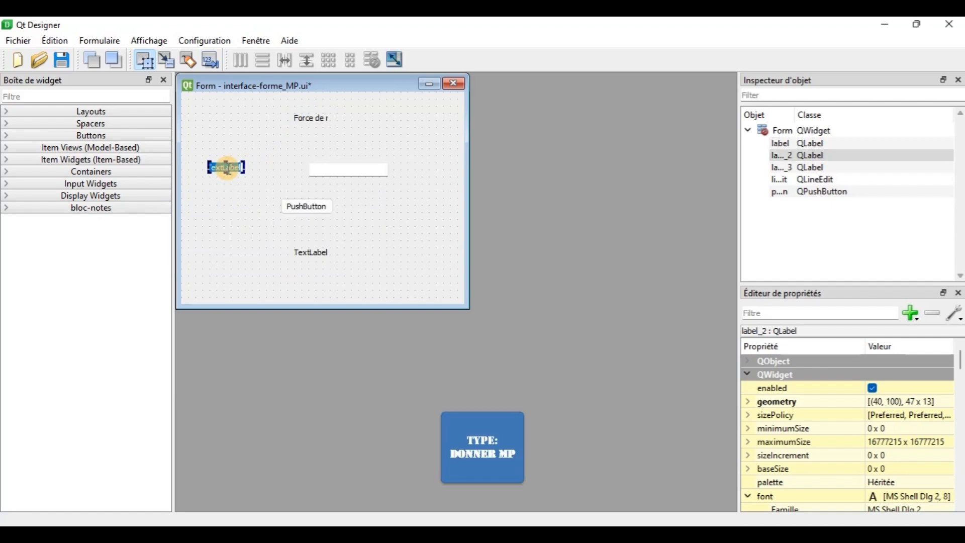
pyautogui.write('D')
pyautogui.write('onner MP')
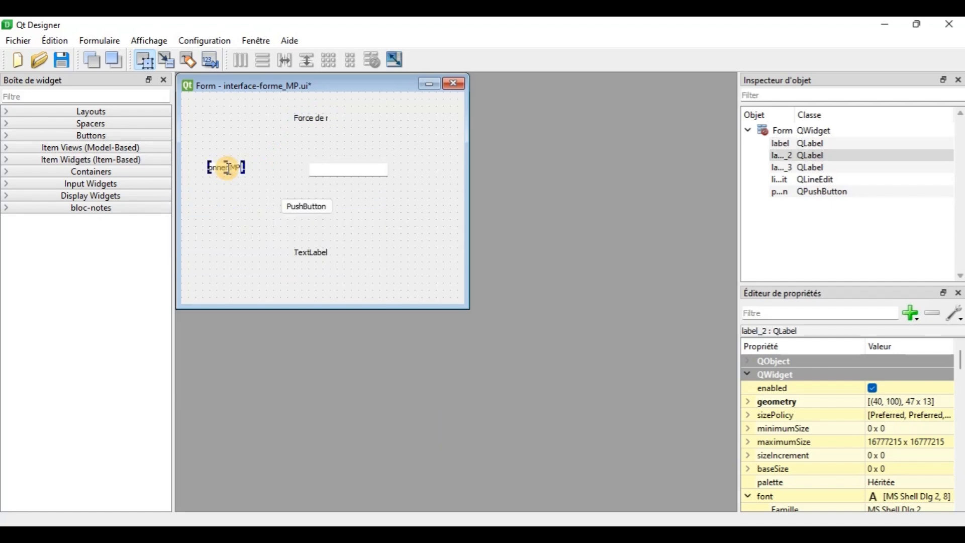
# Set the push button's text to "Vérifier".
pyautogui.click(320, 207)
pyautogui.doubleClick(318, 206)
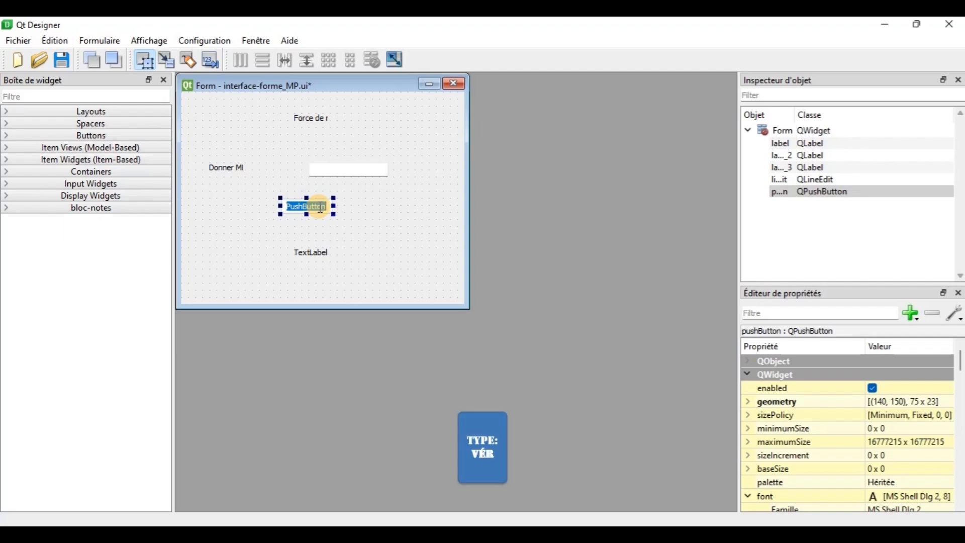
pyautogui.write('Vér')
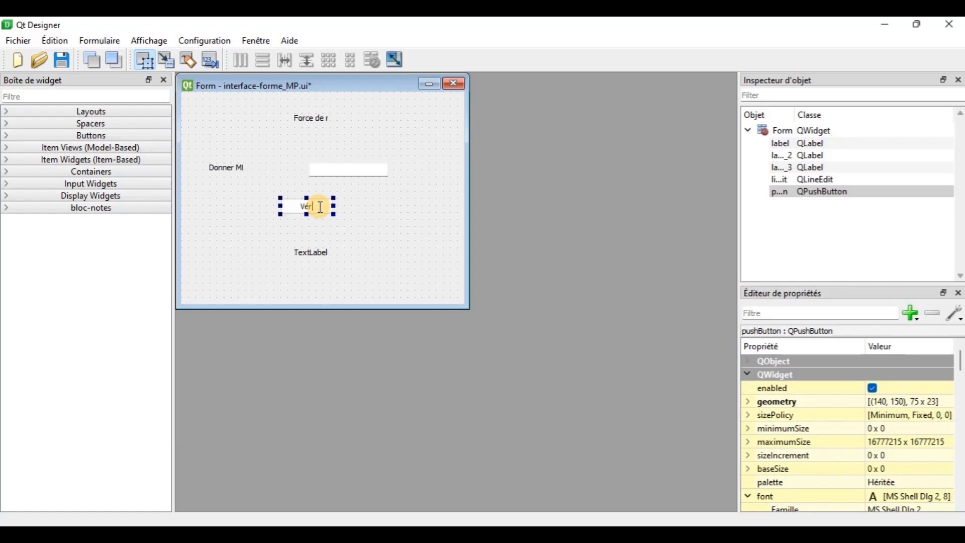
pyautogui.write('if')
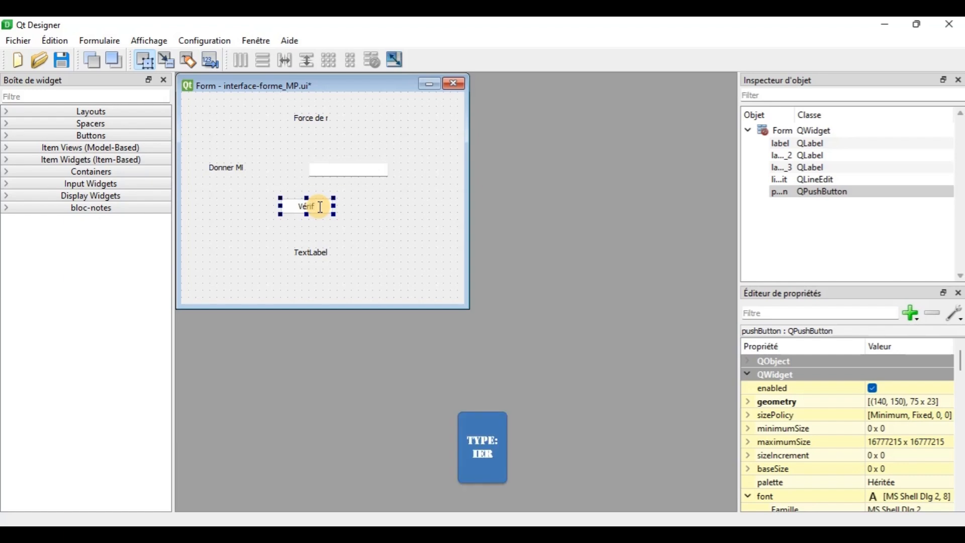
pyautogui.write('ier')
pyautogui.press('Return')
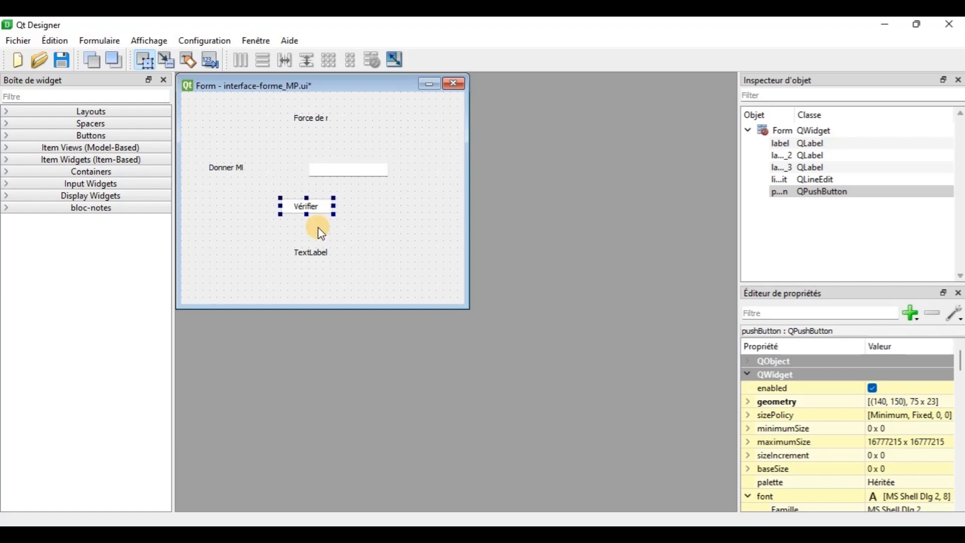
# Enlarge the title label to about 221 x 21 at (100, 30) and the "Donner MP" label to about 81 x 16.
pyautogui.click(310, 123)
pyautogui.moveTo(331, 120); pyautogui.dragTo(410, 123)
pyautogui.moveTo(294, 129); pyautogui.dragTo(251, 129)
pyautogui.click(228, 169)
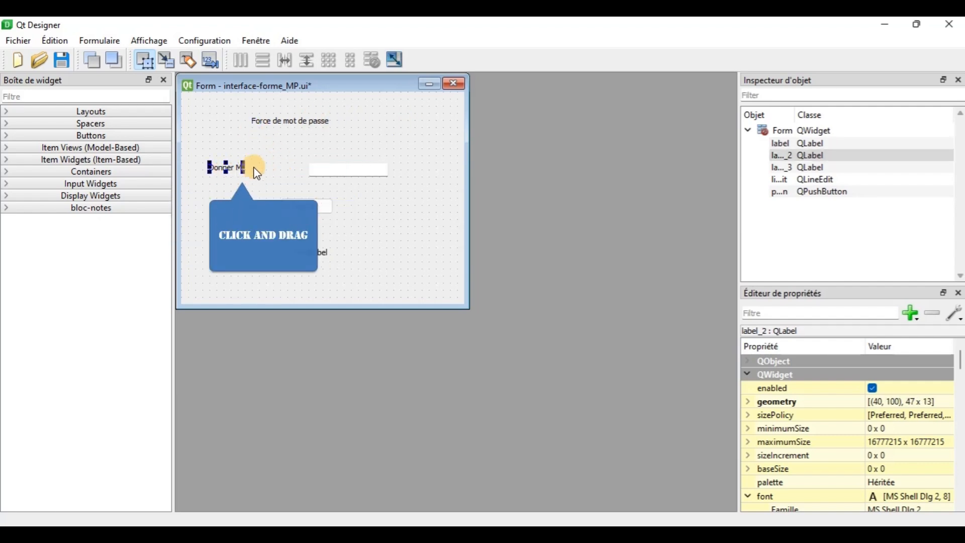
pyautogui.moveTo(243, 167); pyautogui.dragTo(267, 167)
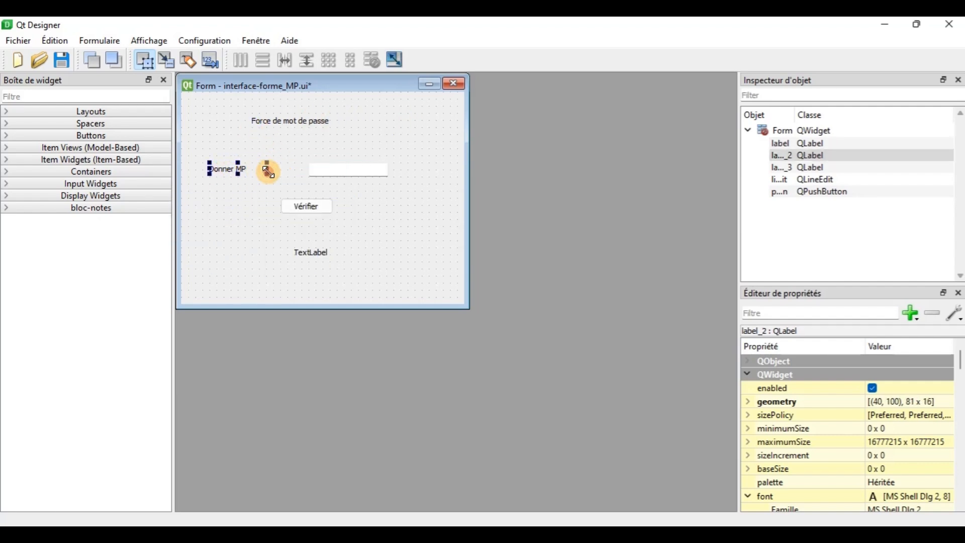
# Format the title label's rich text with font size 12 and the dark red colour #aa0000.
pyautogui.click(303, 122)
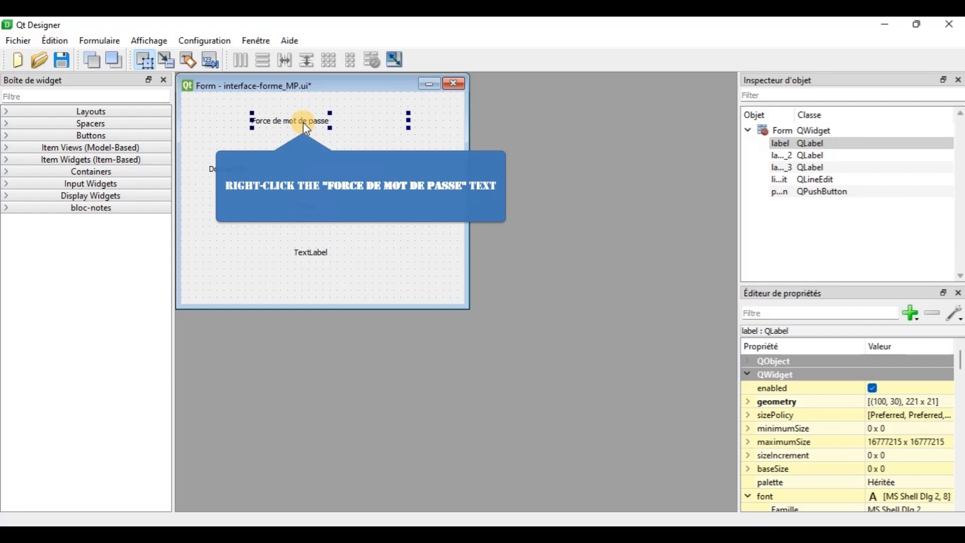
pyautogui.rightClick(303, 122)
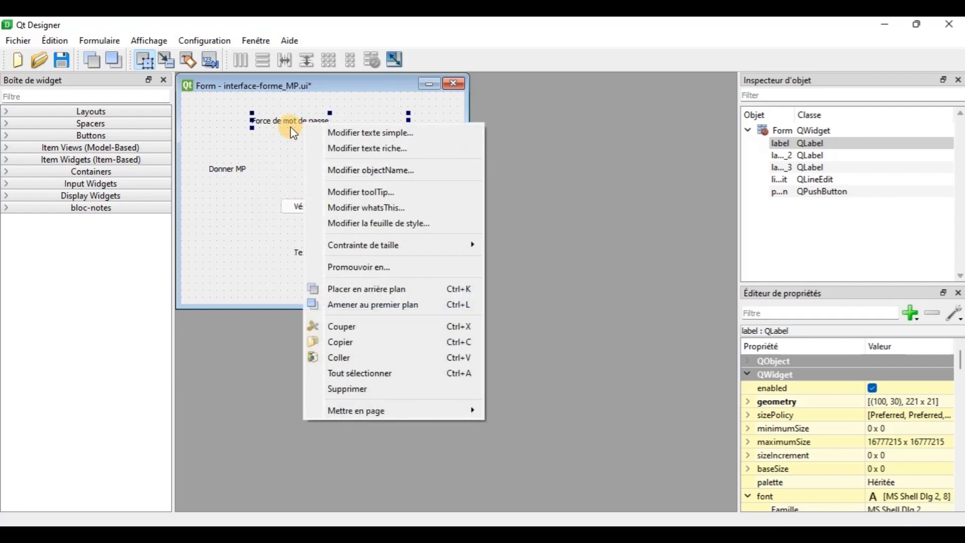
pyautogui.click(350, 149)
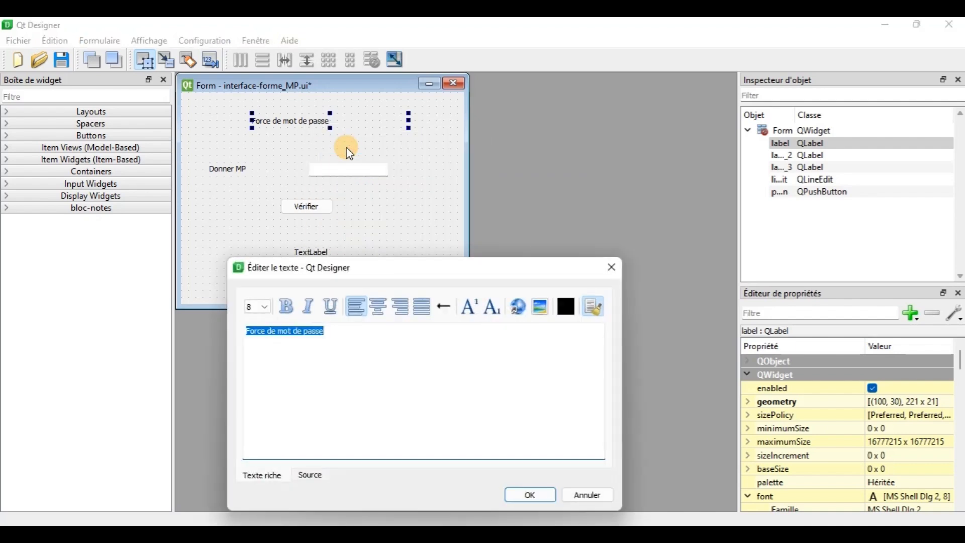
pyautogui.click(271, 316)
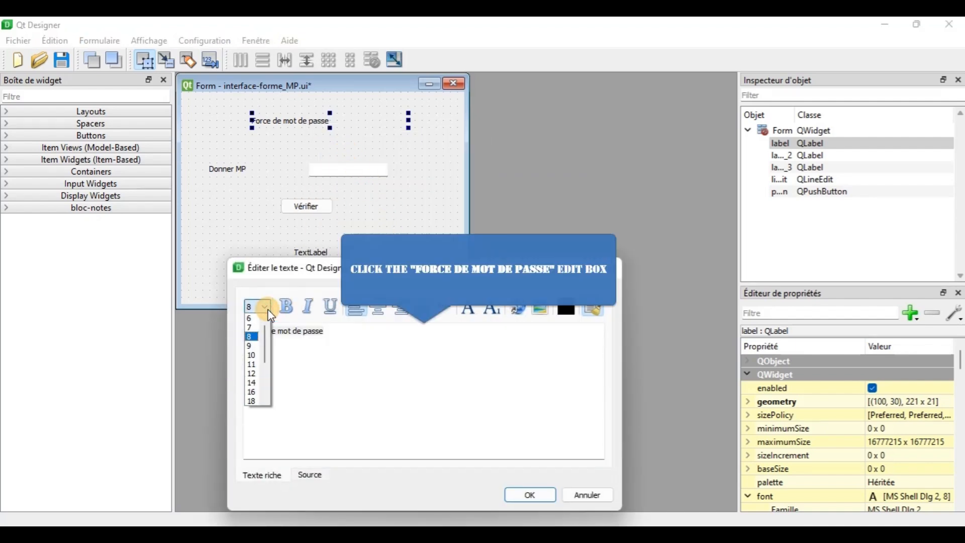
pyautogui.click(251, 376)
pyautogui.click(568, 306)
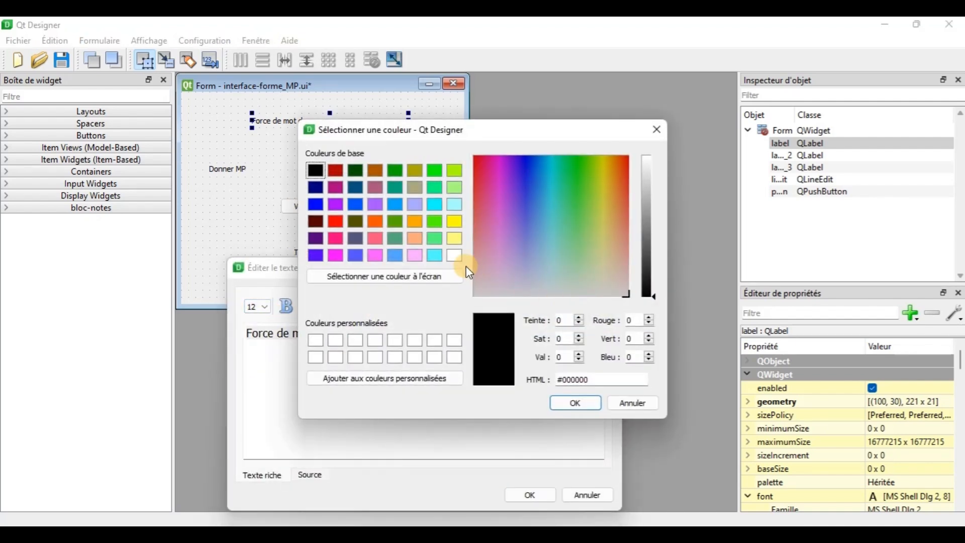
pyautogui.click(332, 171)
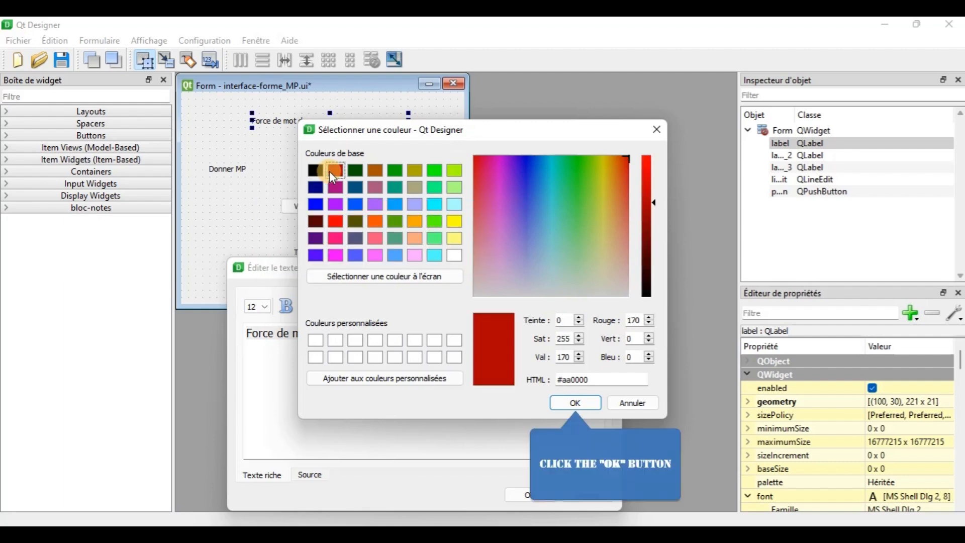
pyautogui.click(576, 404)
pyautogui.click(523, 496)
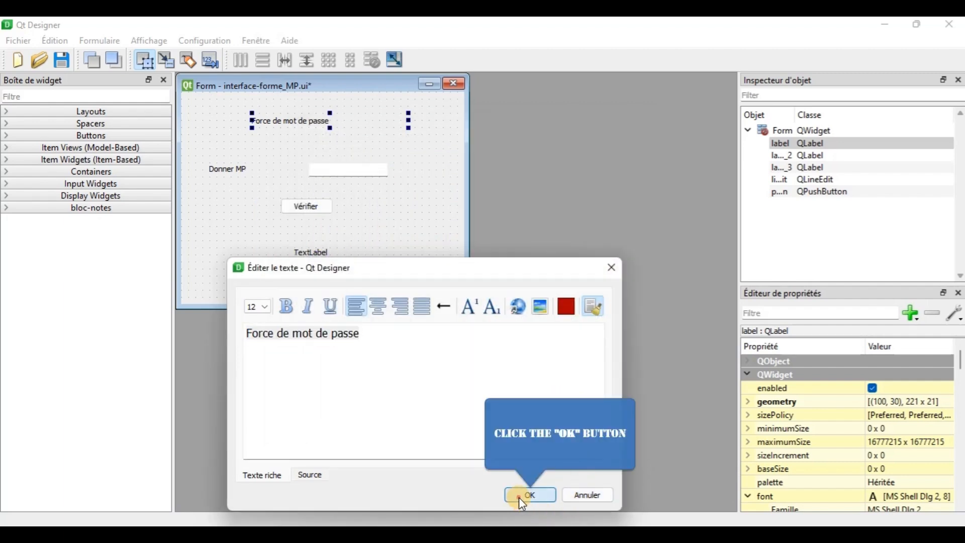
# Set the title label's rich text to font size 14 and extend the label slightly on its left side.
pyautogui.rightClick(330, 122)
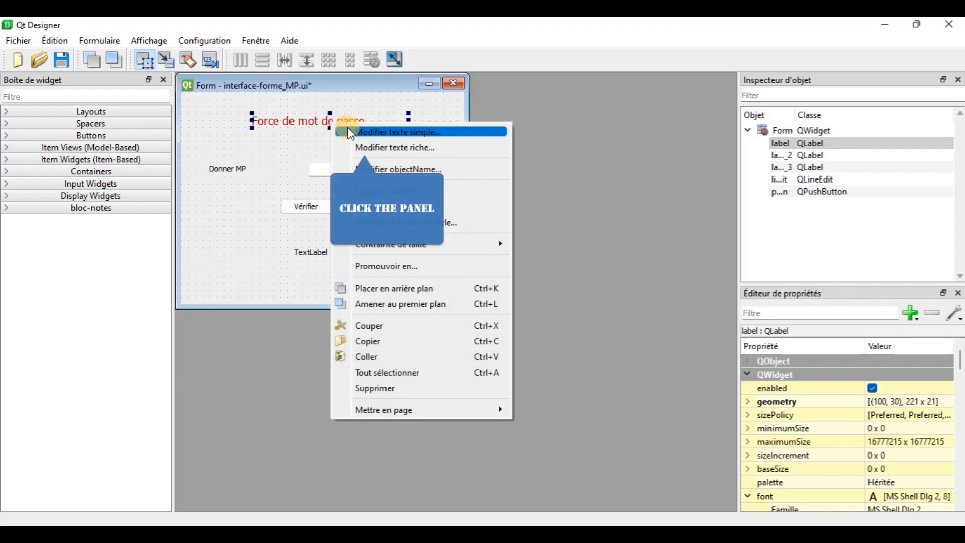
pyautogui.click(364, 145)
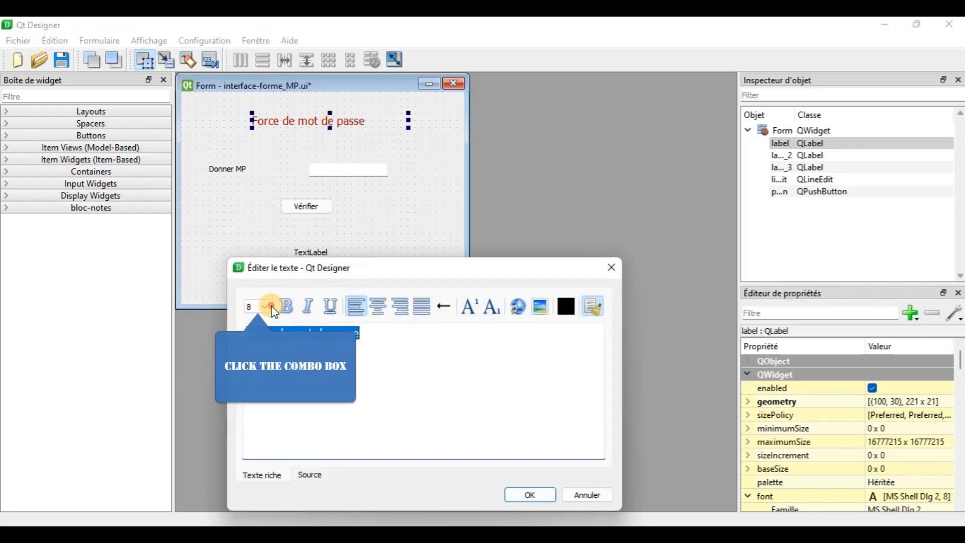
pyautogui.click(257, 306)
pyautogui.click(252, 383)
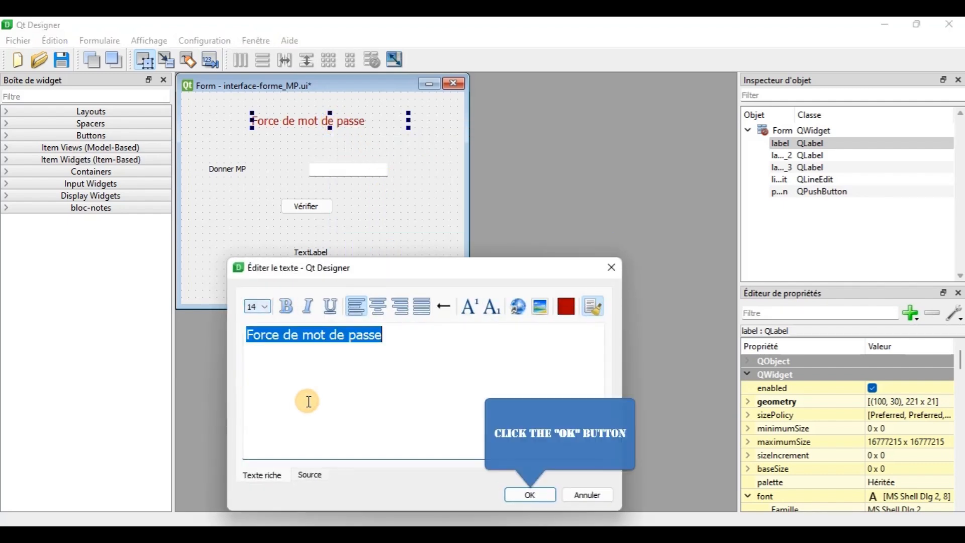
pyautogui.click(524, 496)
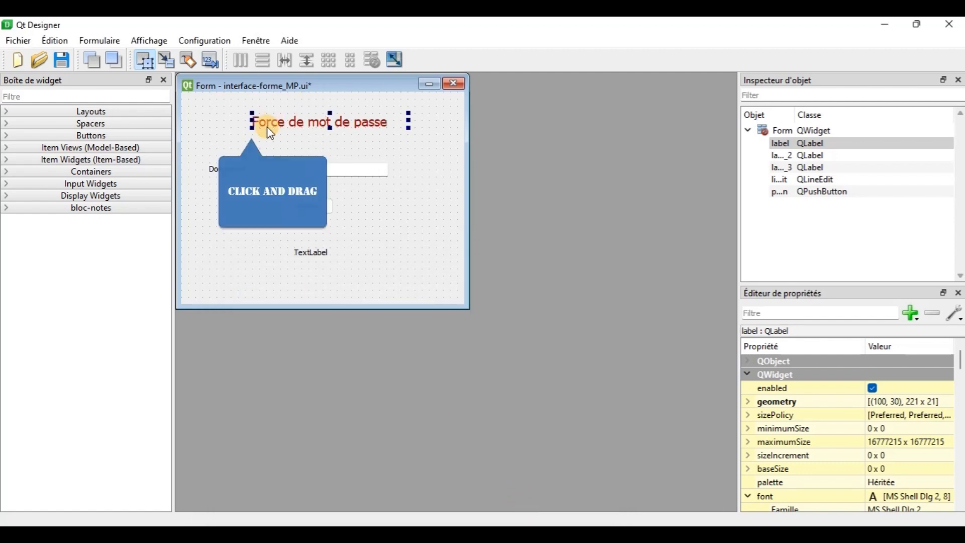
pyautogui.moveTo(250, 128); pyautogui.dragTo(239, 129)
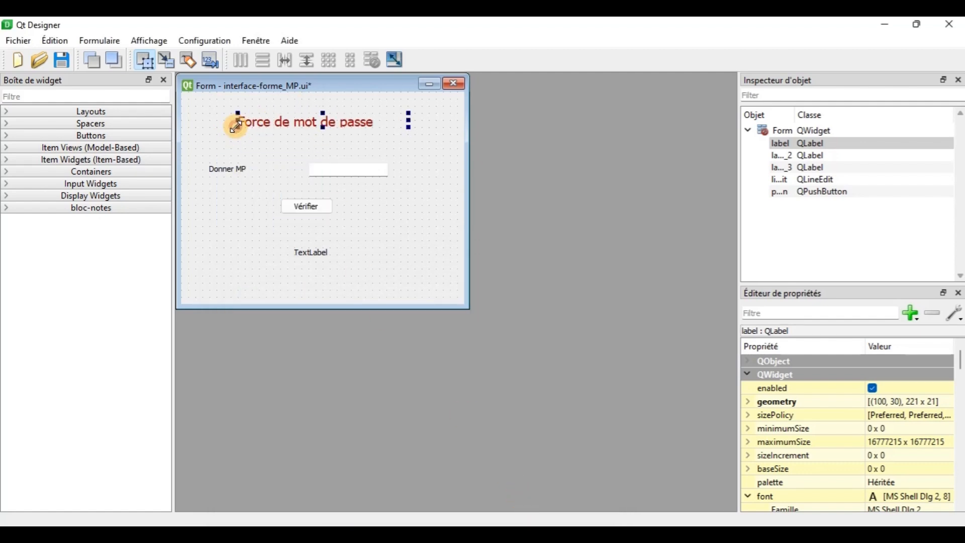
# Format the "Donner MP" label's rich text with font size 14 and a dark blue basic colour.
pyautogui.rightClick(240, 169)
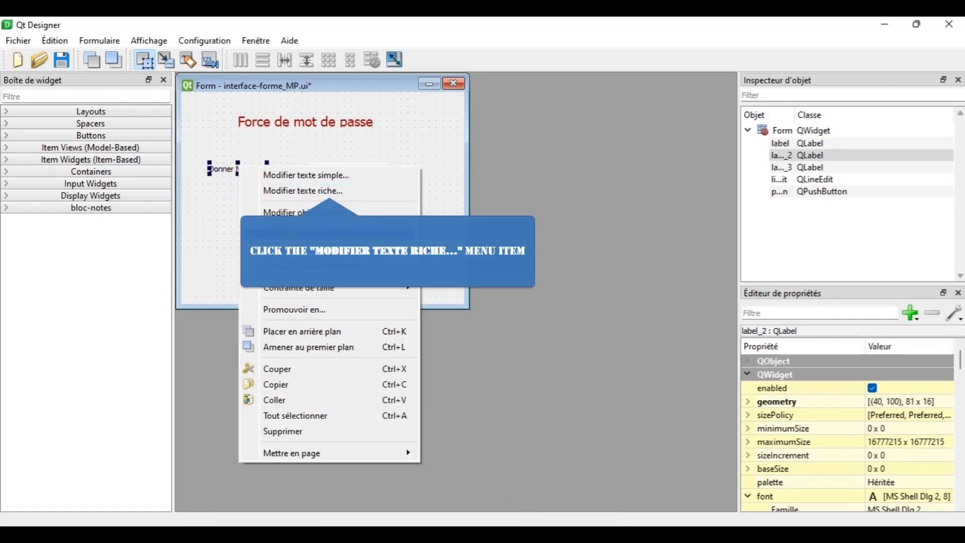
pyautogui.click(287, 194)
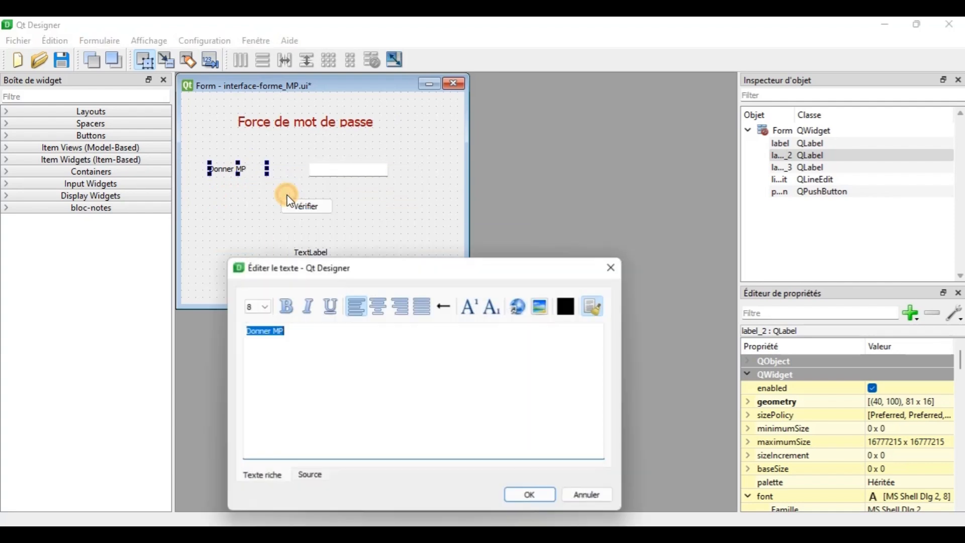
pyautogui.click(267, 309)
pyautogui.click(251, 381)
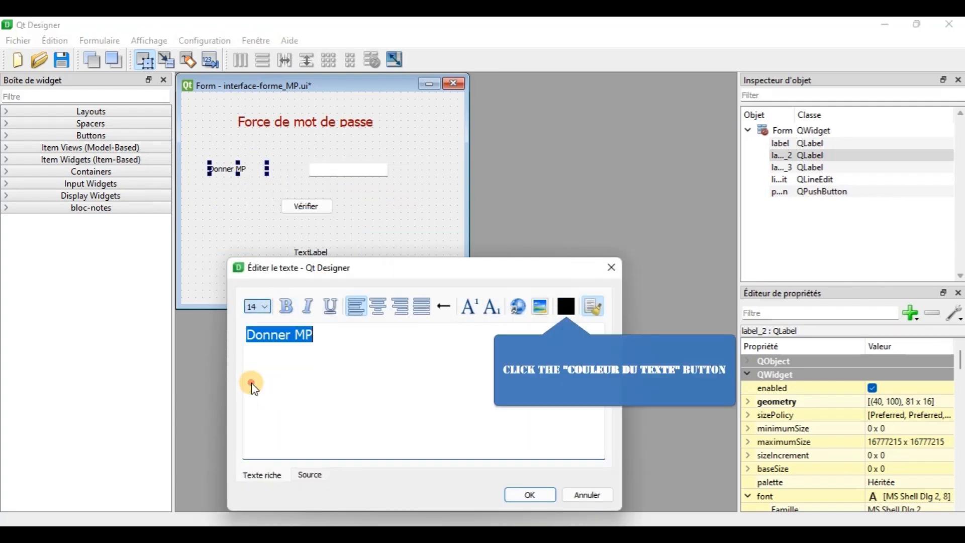
pyautogui.click(567, 306)
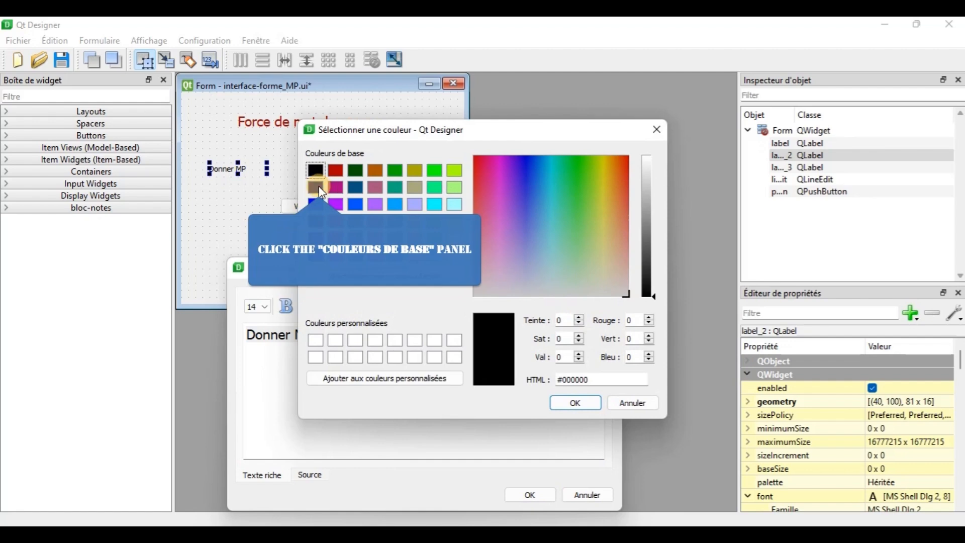
pyautogui.click(319, 187)
pyautogui.click(563, 404)
pyautogui.click(530, 495)
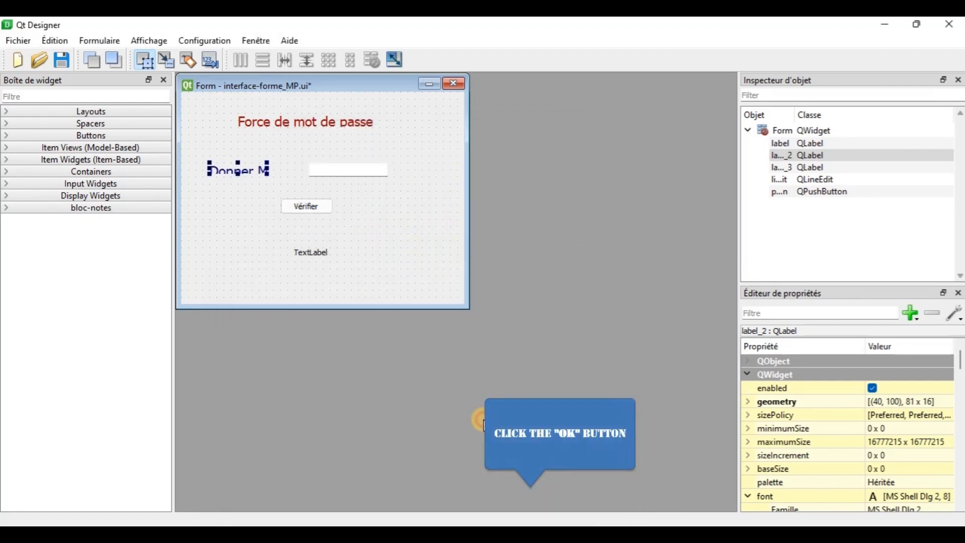
# Enlarge the "Donner MP" label to about 111 x 21 to fit its text.
pyautogui.click(266, 176)
pyautogui.click(261, 171)
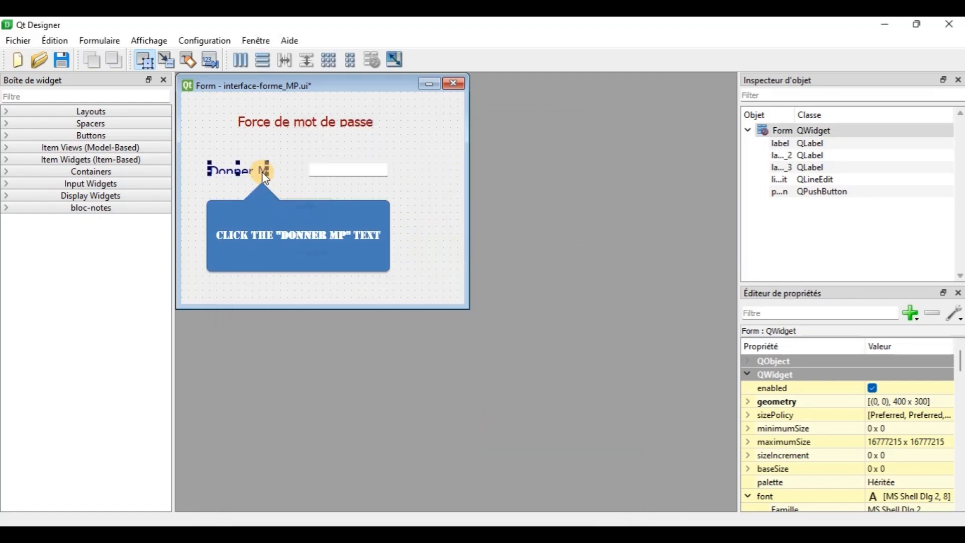
pyautogui.moveTo(267, 174); pyautogui.dragTo(288, 178)
# Add the Miriam font at size 12 to the style sheet of the line edit beside "Donner MP".
pyautogui.click(346, 174)
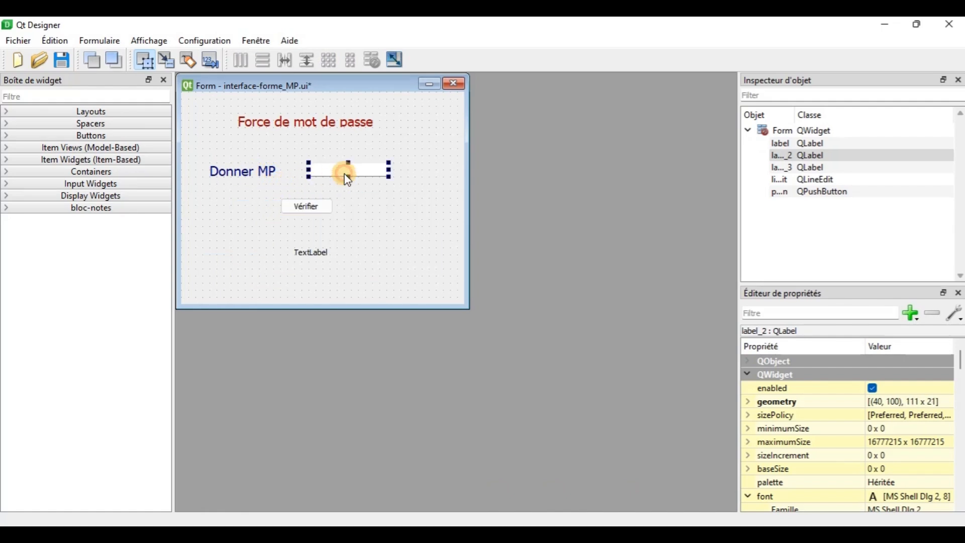
pyautogui.click(307, 207)
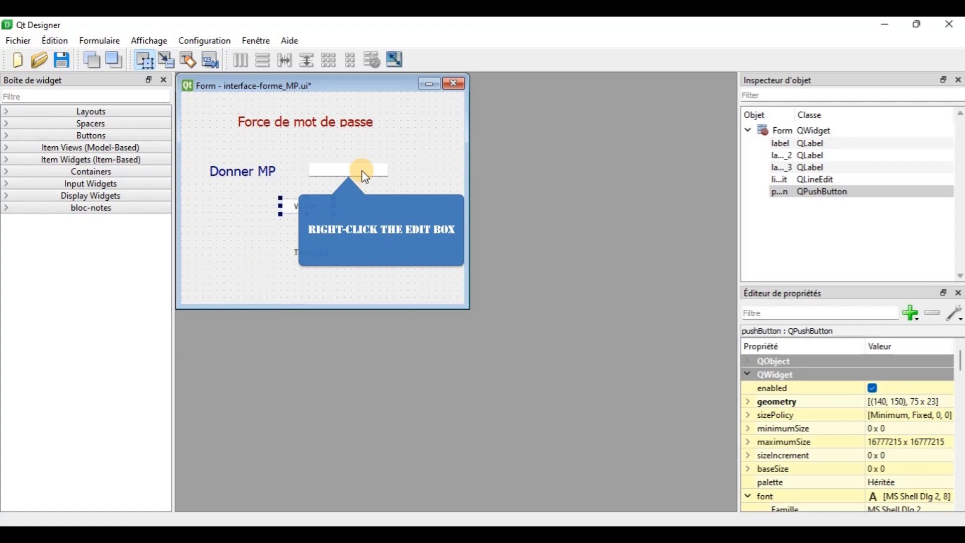
pyautogui.rightClick(365, 174)
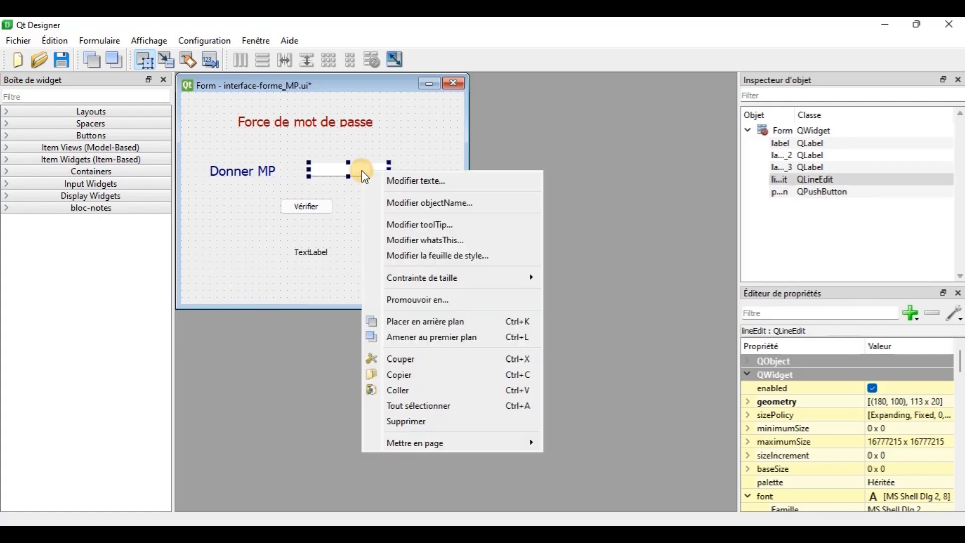
pyautogui.click(418, 259)
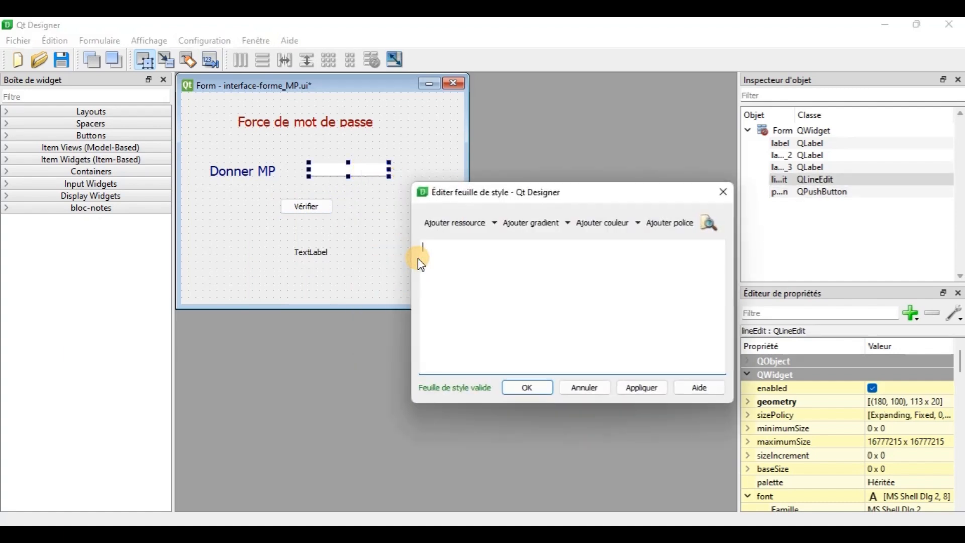
pyautogui.click(681, 232)
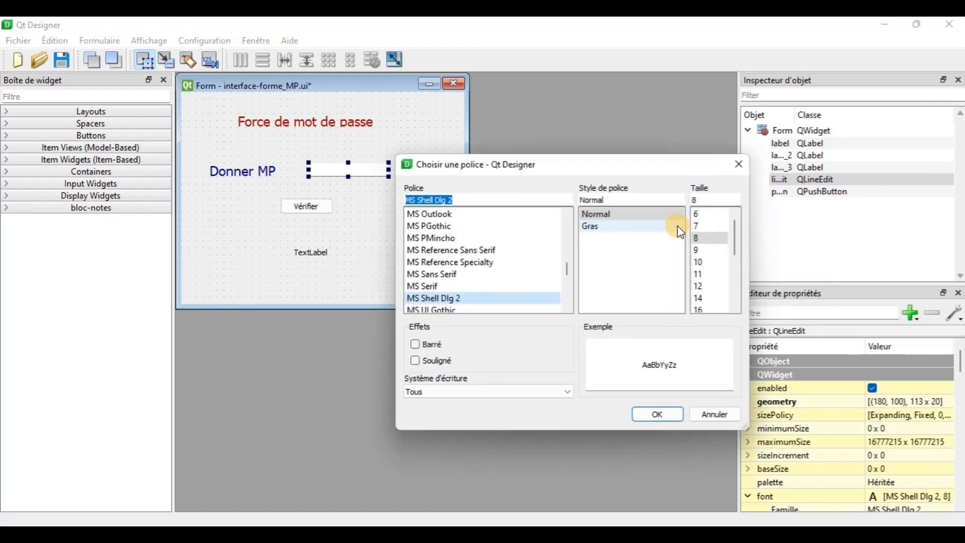
pyautogui.scroll(4, 441, 251)
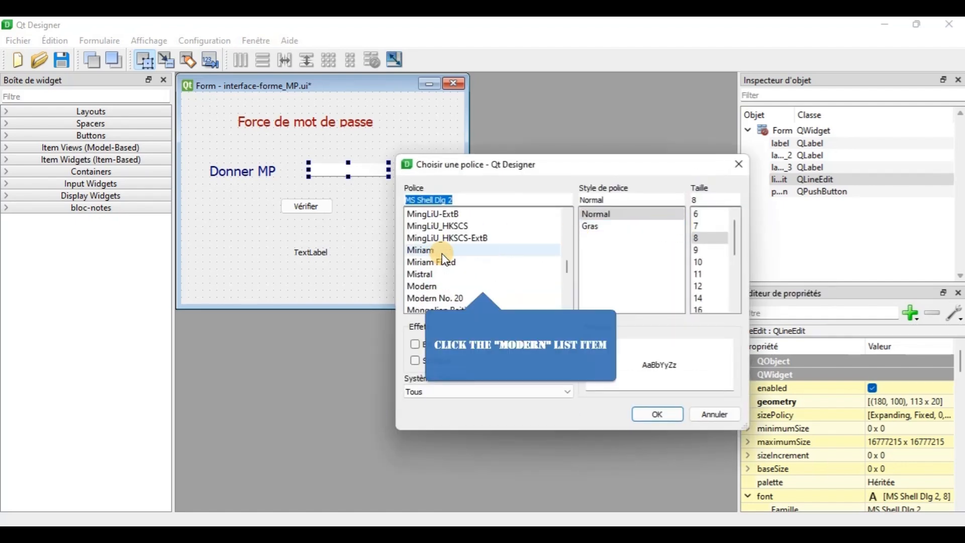
pyautogui.click(445, 287)
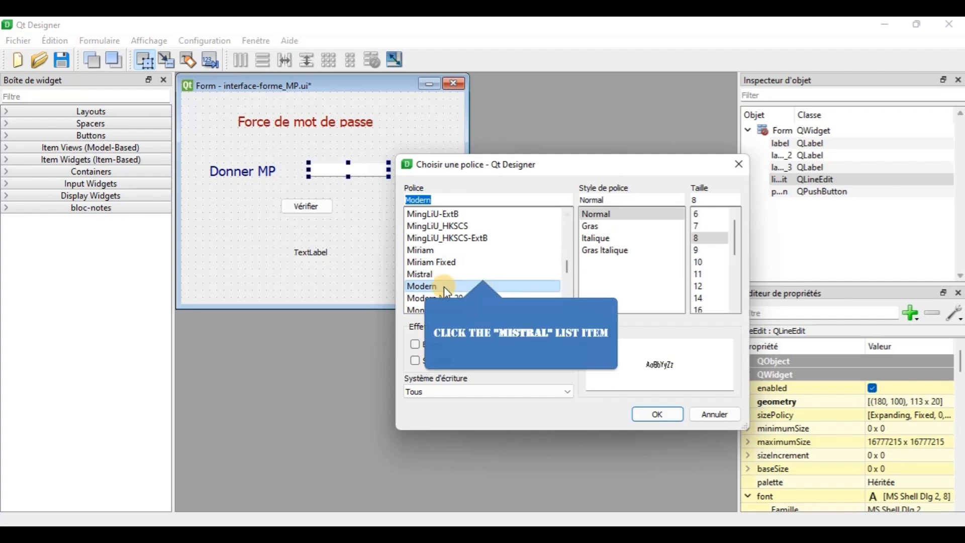
pyautogui.click(422, 274)
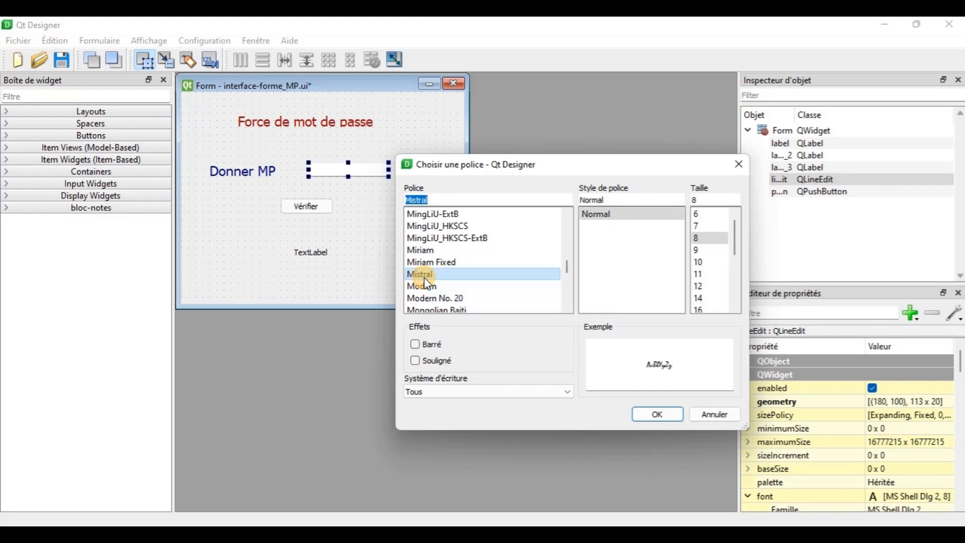
pyautogui.click(425, 253)
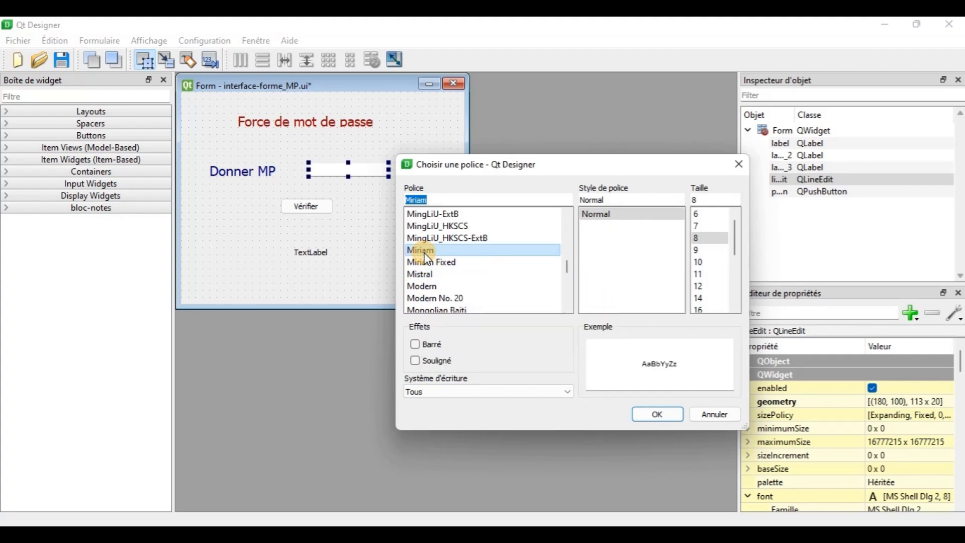
pyautogui.click(698, 288)
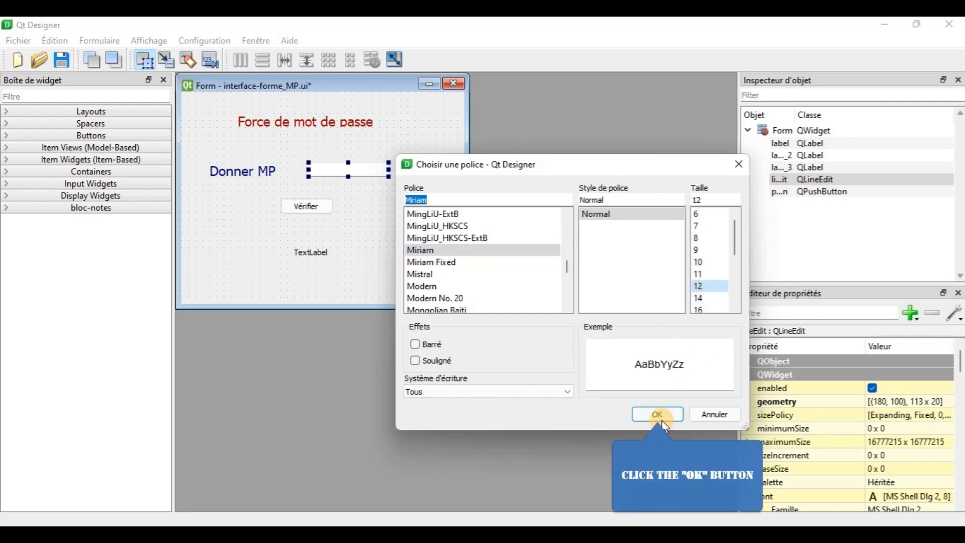
pyautogui.click(650, 414)
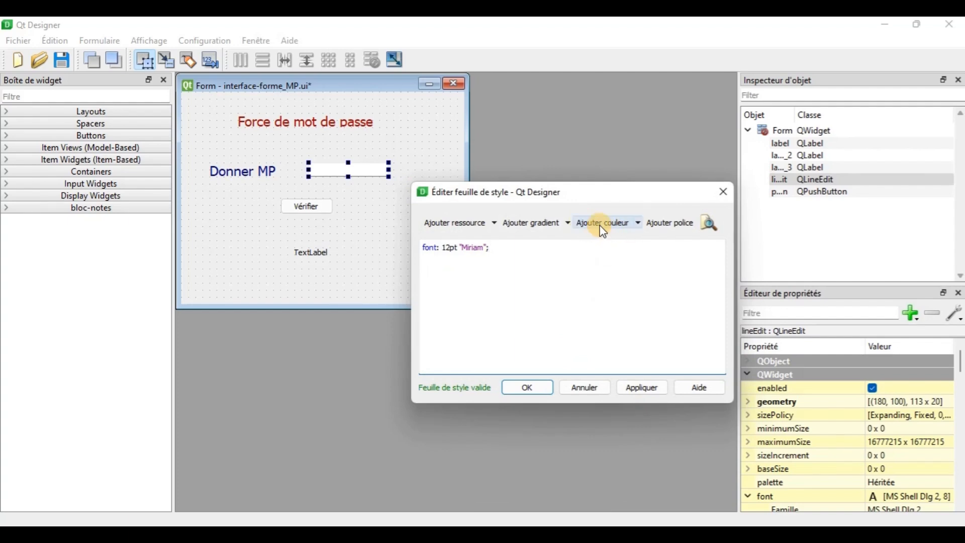
# Add the dark blue text colour #00007f to the line edit's style sheet and apply it.
pyautogui.click(640, 223)
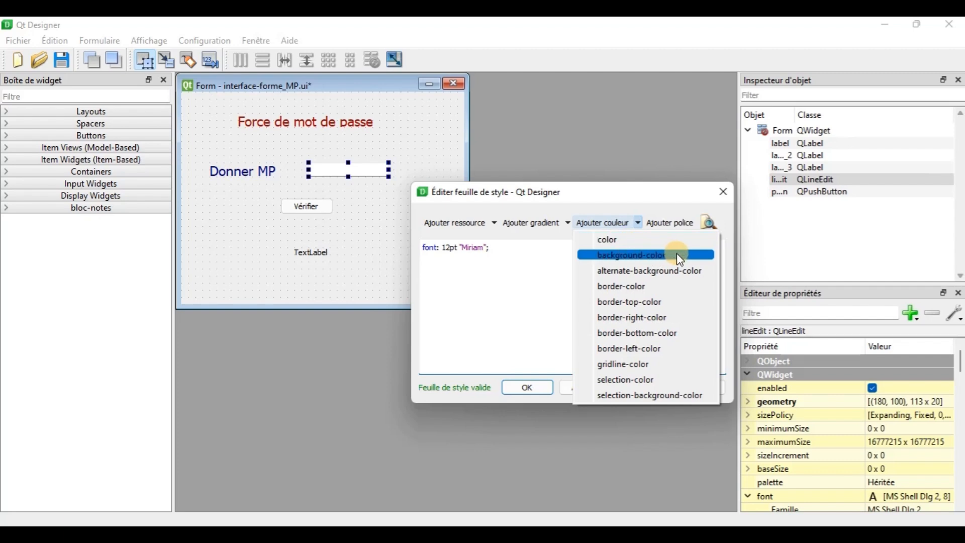
pyautogui.click(635, 245)
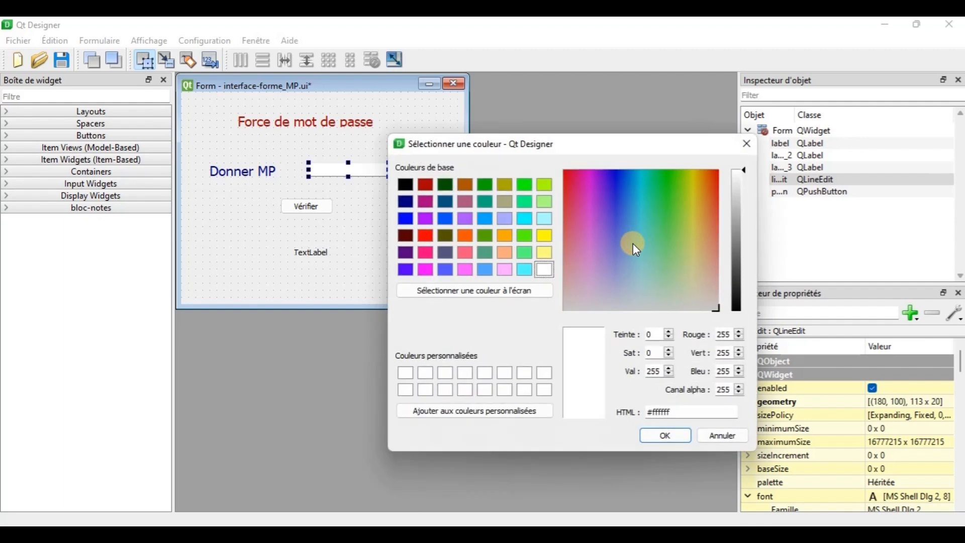
pyautogui.click(484, 190)
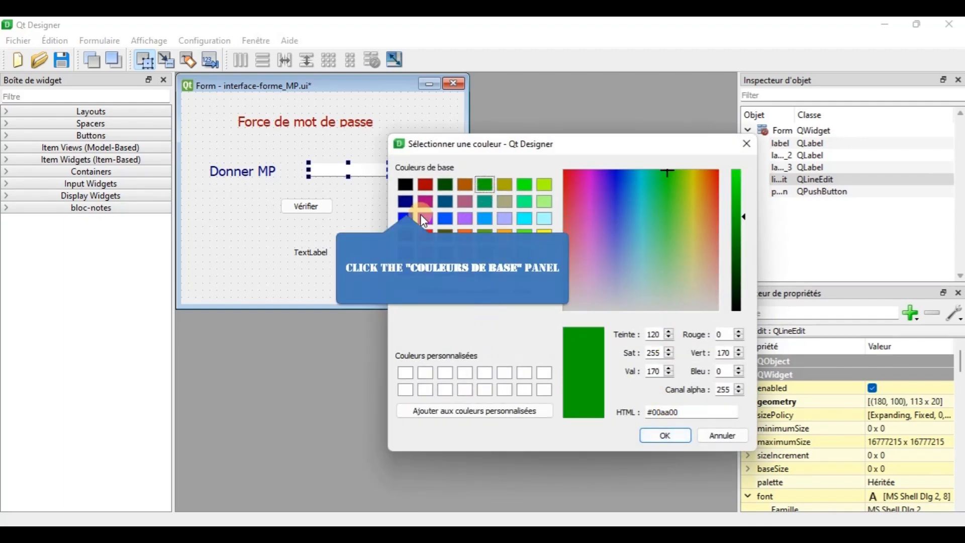
pyautogui.click(409, 205)
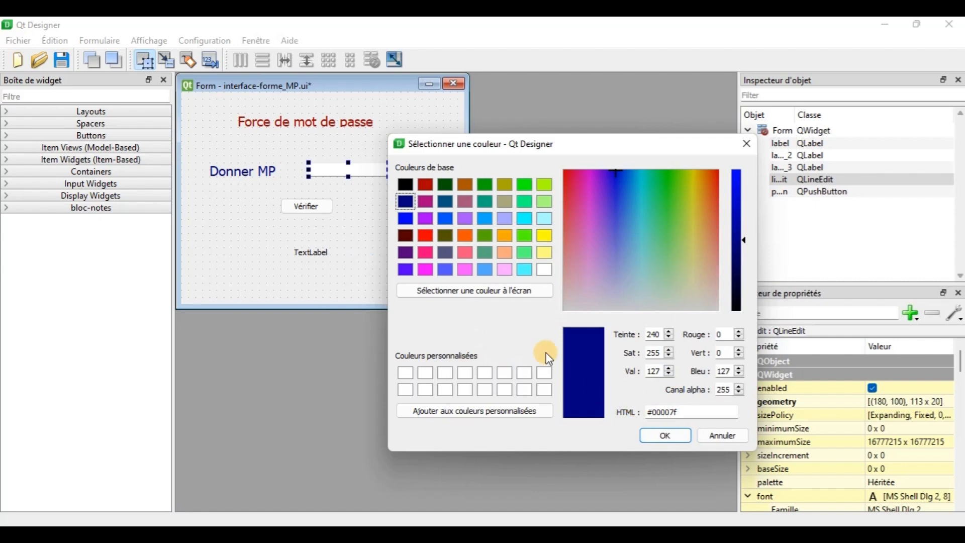
pyautogui.click(664, 435)
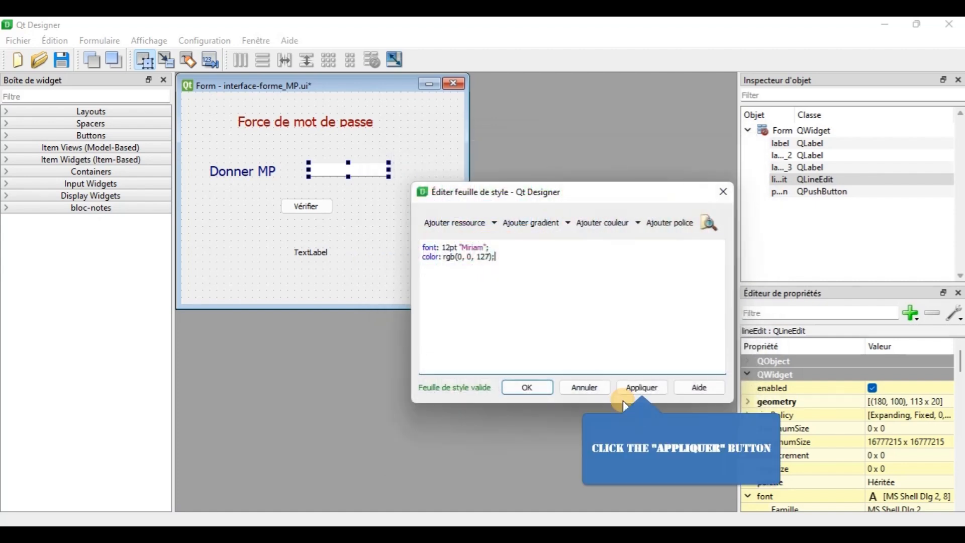
pyautogui.click(649, 387)
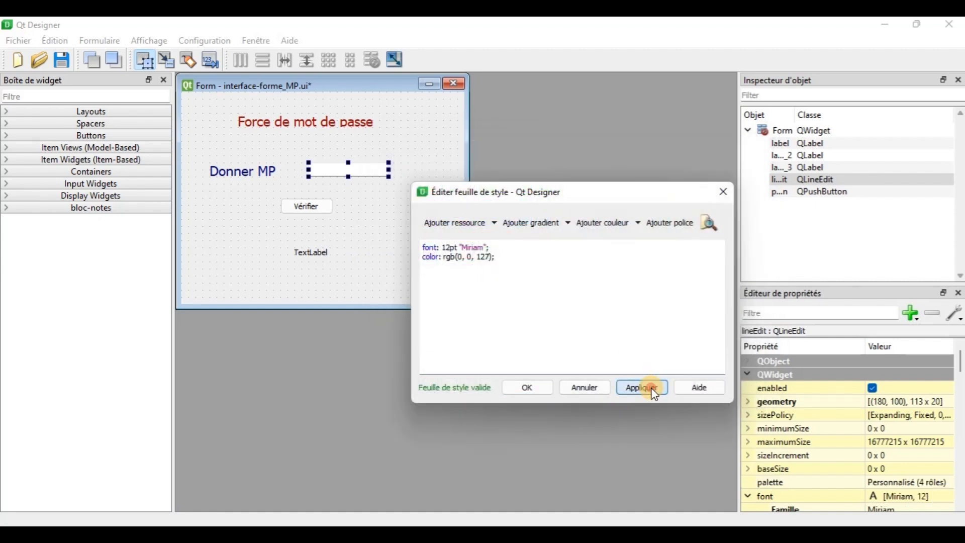
# Add the light yellow background colour rgb(255, 255, 127) to the line edit's style sheet, then apply and accept the style sheet.
pyautogui.click(641, 223)
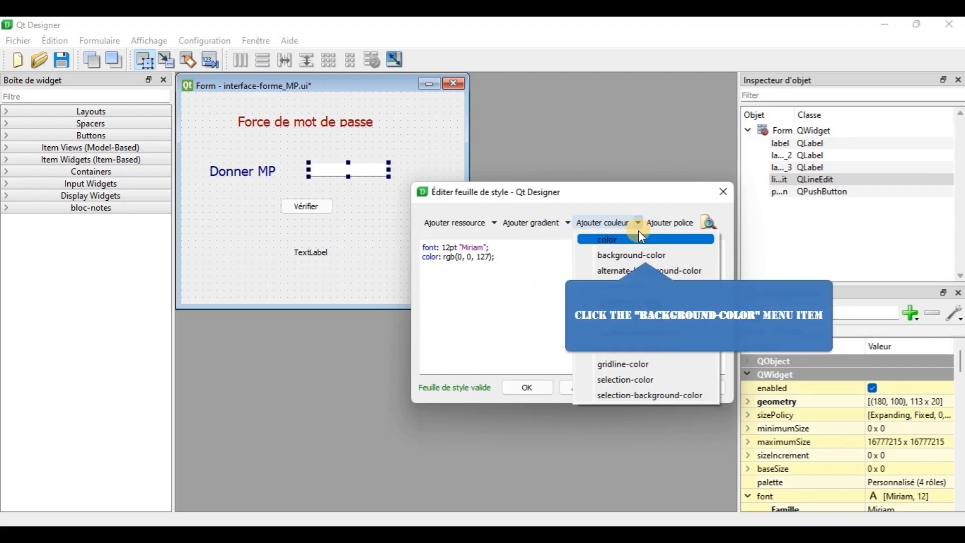
pyautogui.click(637, 255)
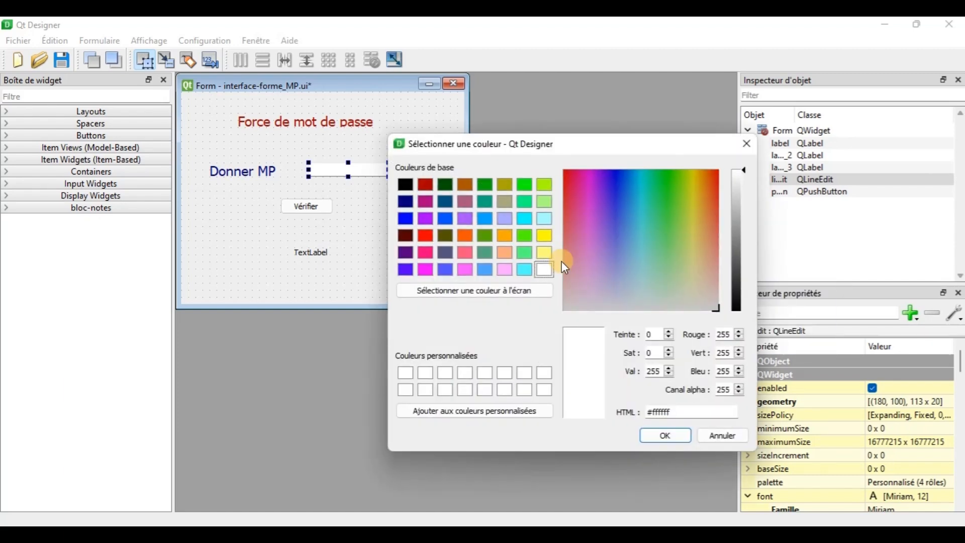
pyautogui.click(548, 251)
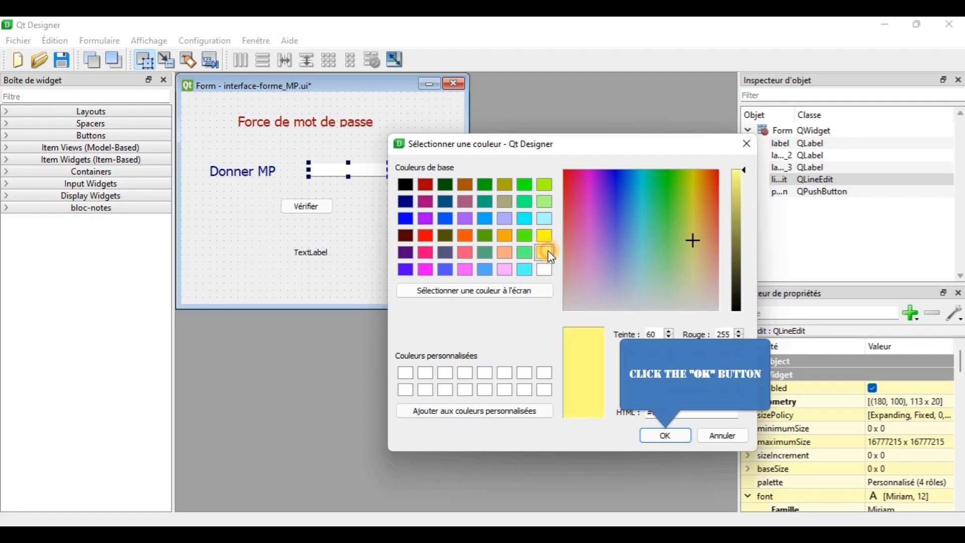
pyautogui.click(661, 432)
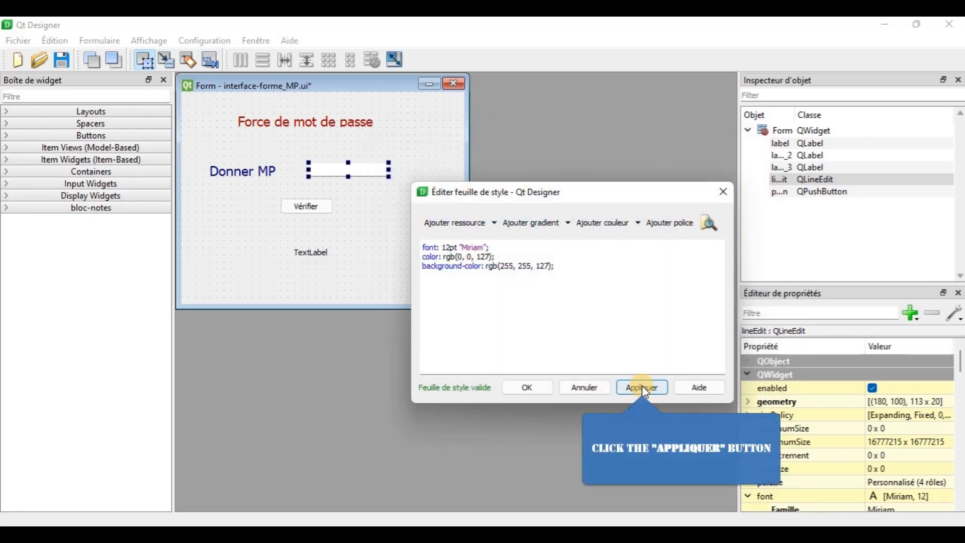
pyautogui.click(644, 388)
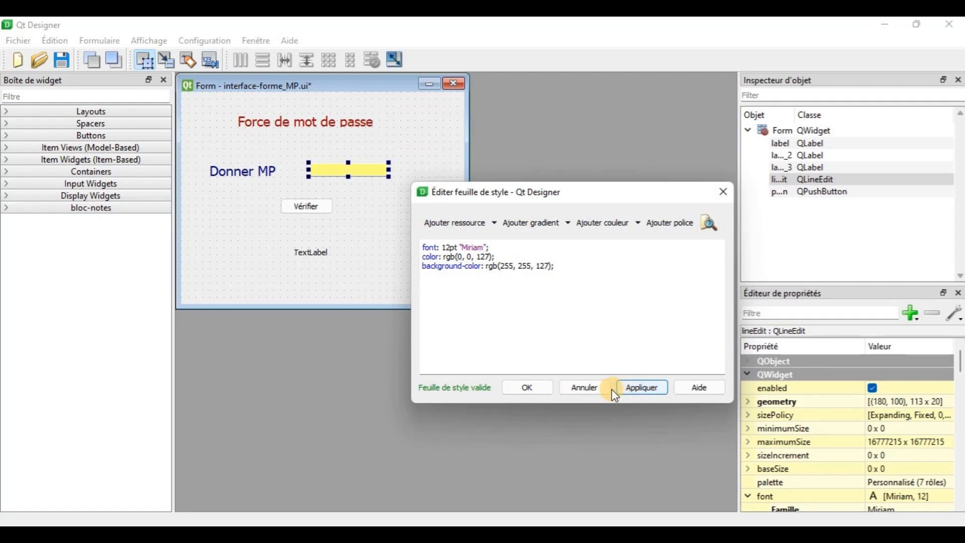
pyautogui.click(528, 387)
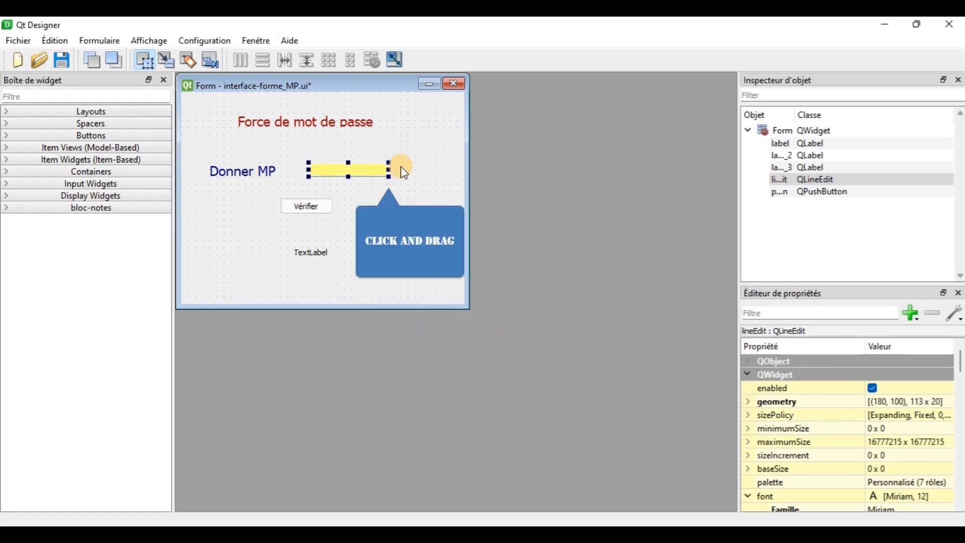
# Enlarge the line edit to about 191 x 31 and save the form.
pyautogui.moveTo(390, 177); pyautogui.dragTo(444, 186)
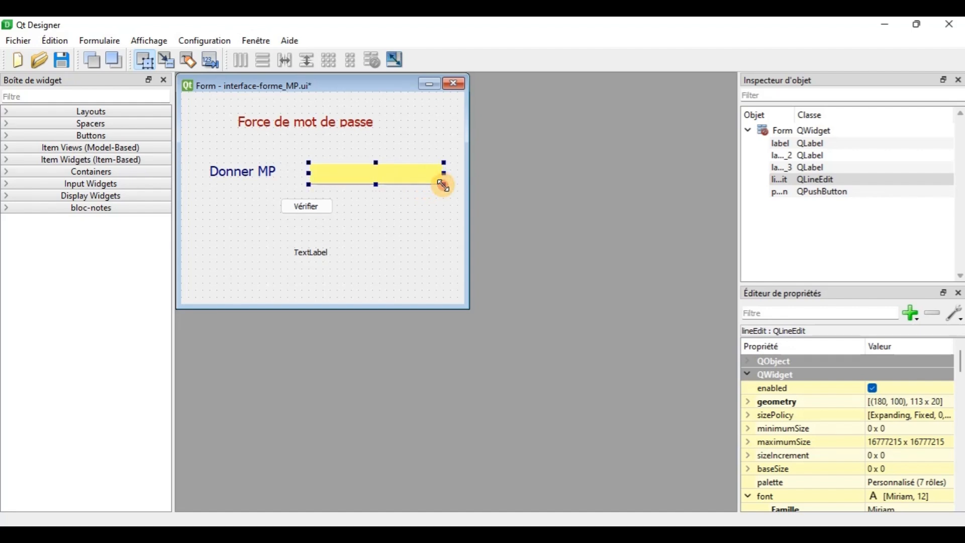
pyautogui.click(63, 61)
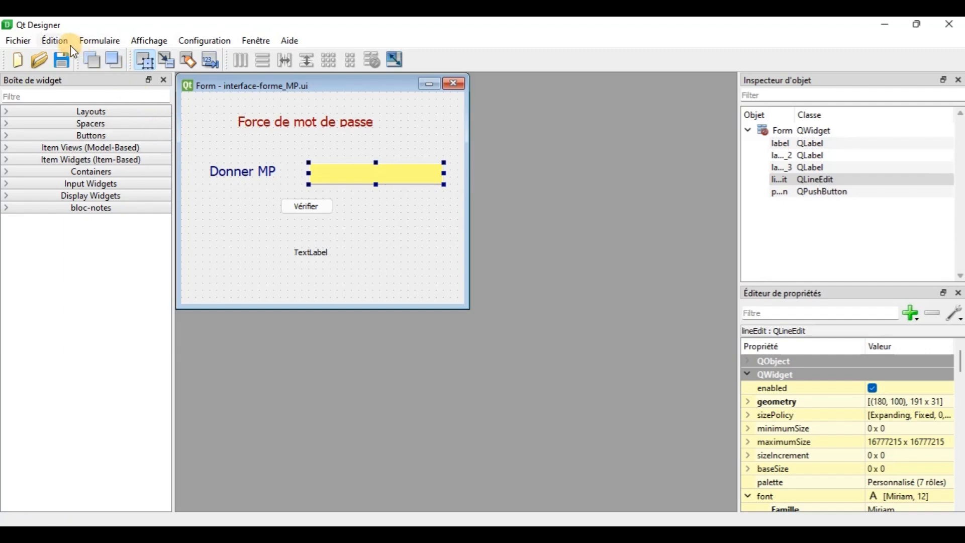
# Preview the form, enter a test password in the "Donner MP" field, and close the preview.
pyautogui.click(85, 44)
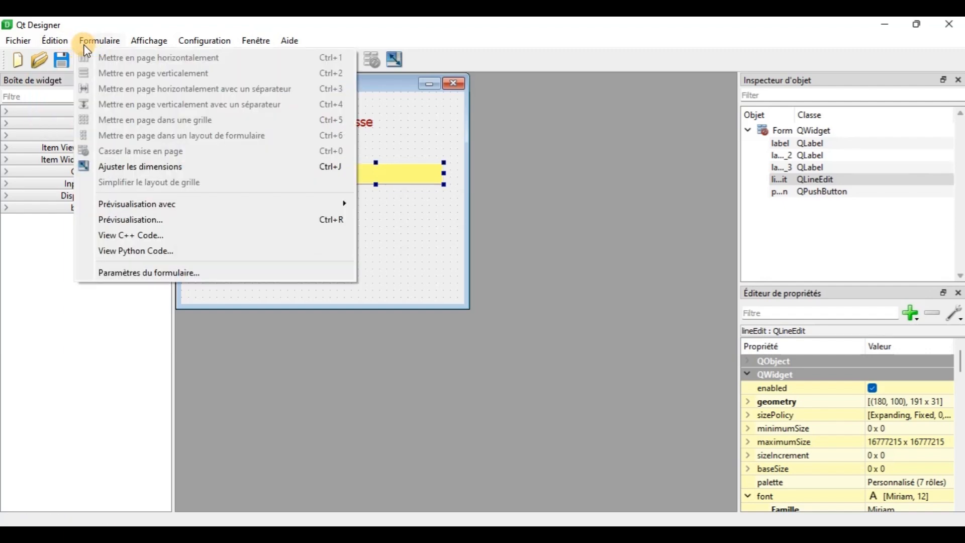
pyautogui.click(146, 221)
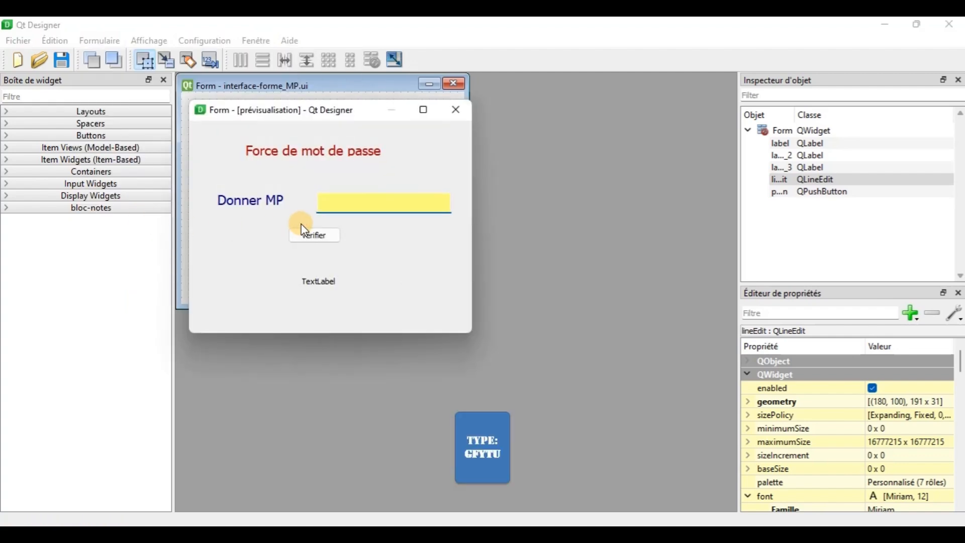
pyautogui.click(388, 210)
pyautogui.write('gfytu')
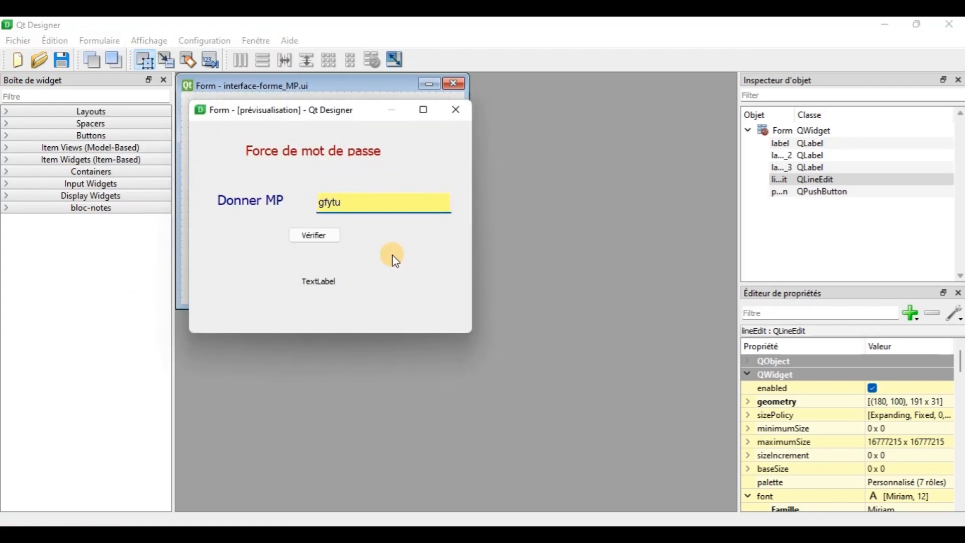
pyautogui.click(457, 113)
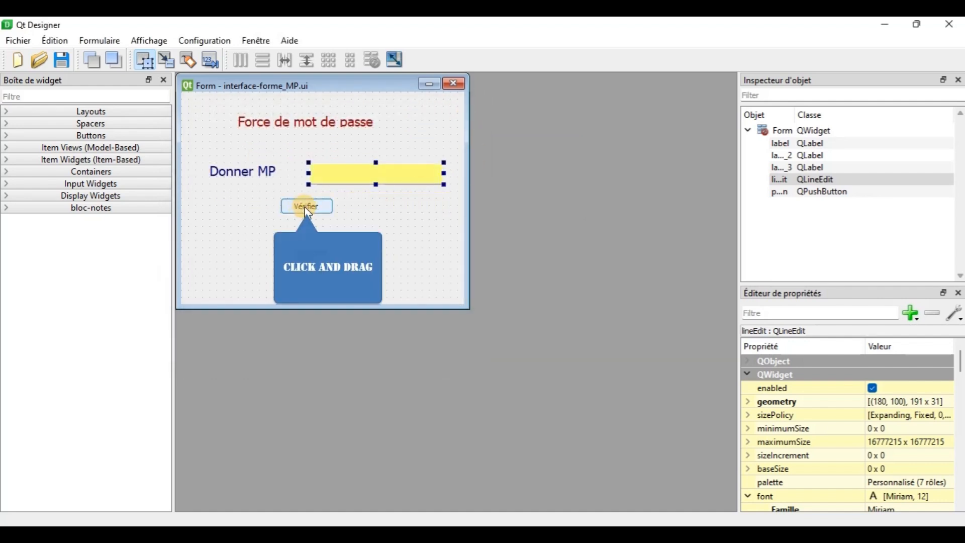
# Move the "Vérifier" button to about (150, 160) and open the font selection from its style sheet editor.
pyautogui.moveTo(305, 206); pyautogui.dragTo(323, 214)
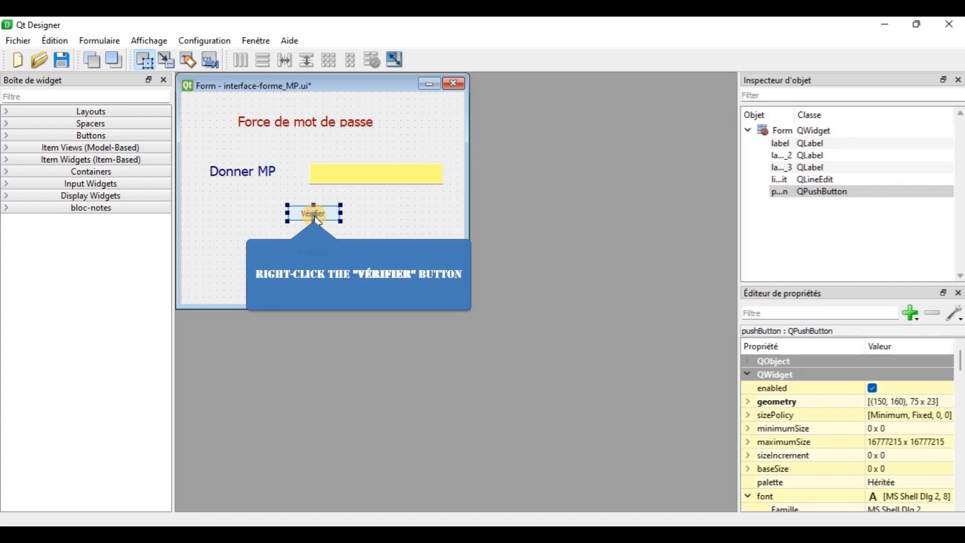
pyautogui.rightClick(316, 219)
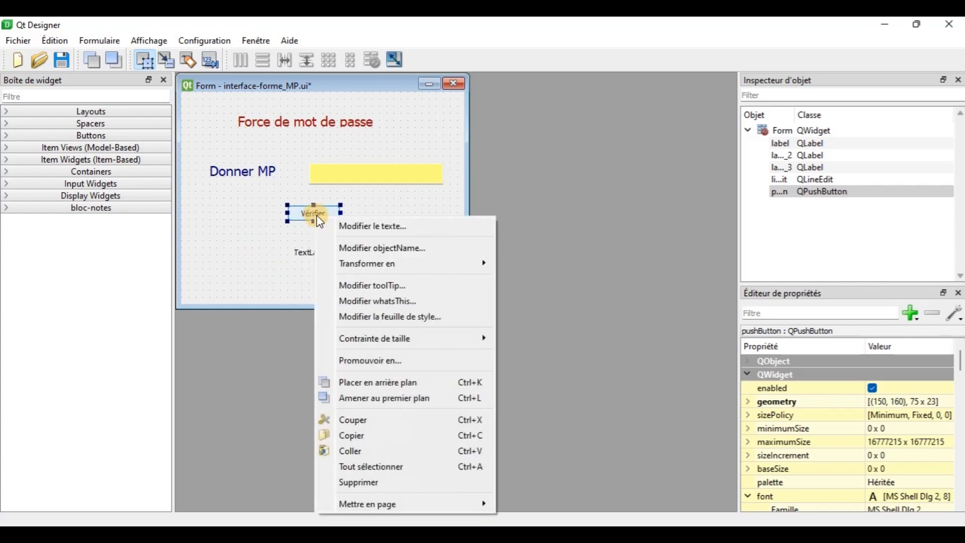
pyautogui.click(404, 317)
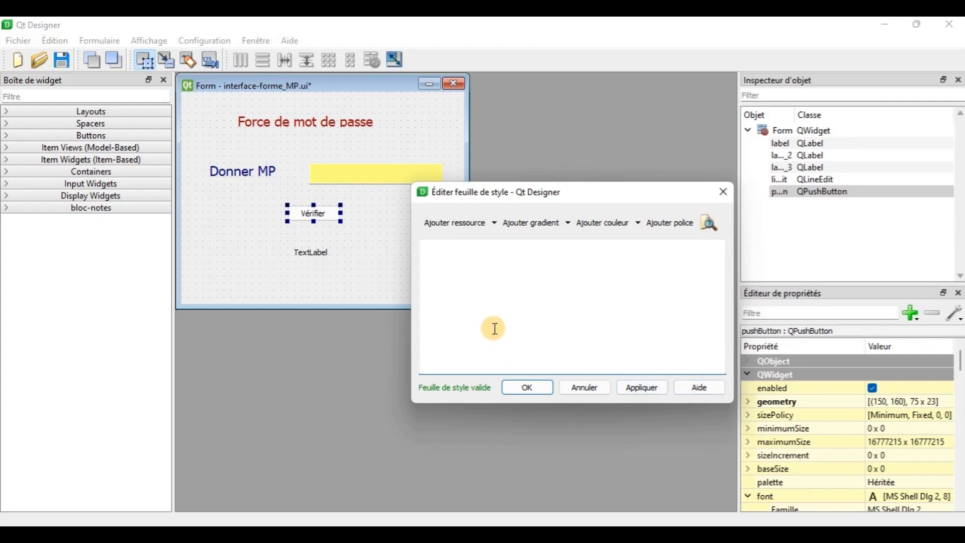
pyautogui.click(669, 226)
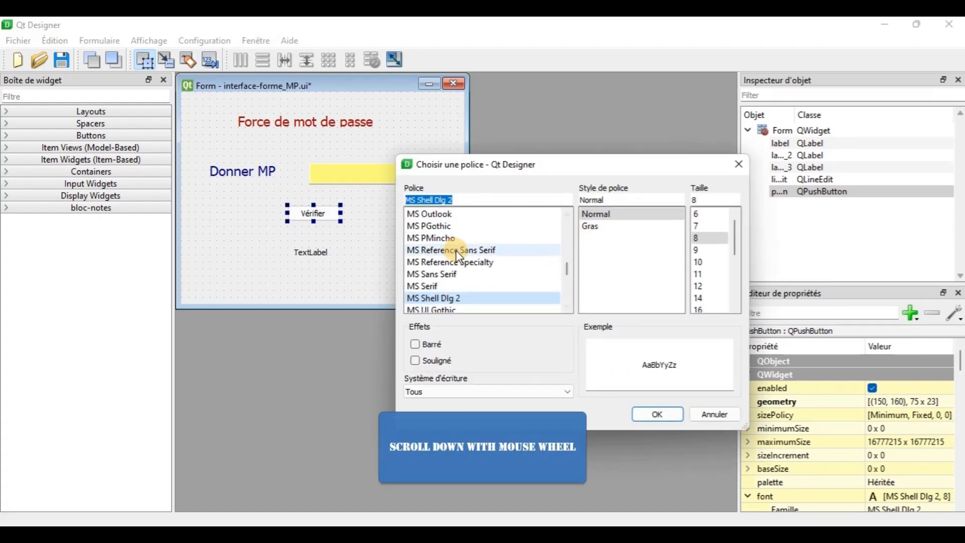
# Add the font Meiryo, Gras, size 12 to the "Vérifier" button's style sheet and apply it.
pyautogui.scroll(3, 456, 251)
pyautogui.click(437, 286)
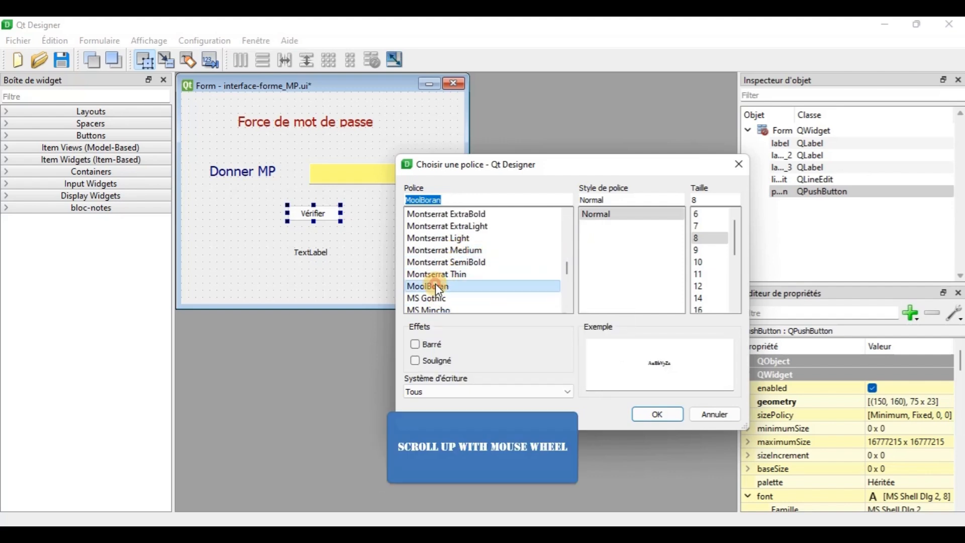
pyautogui.scroll(4, 438, 286)
pyautogui.click(430, 287)
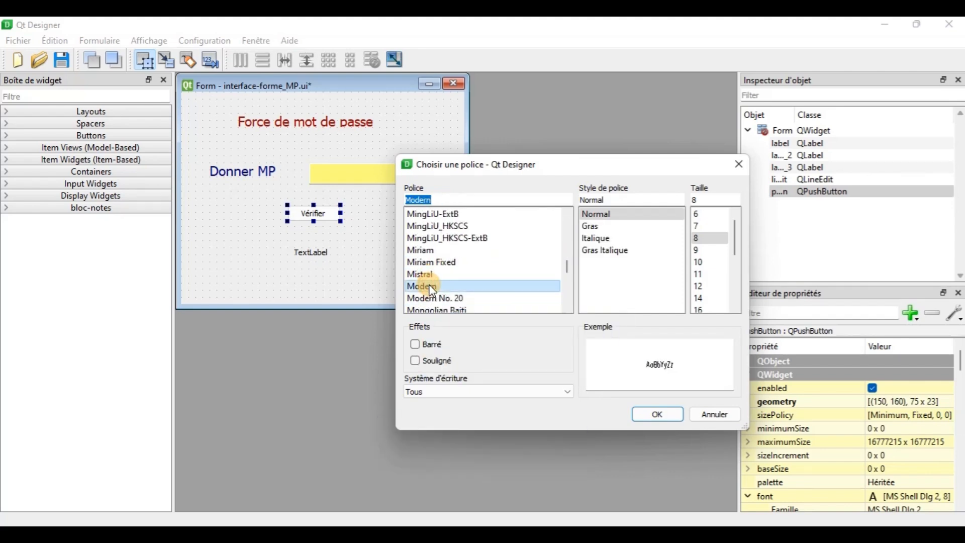
pyautogui.click(600, 251)
pyautogui.click(595, 227)
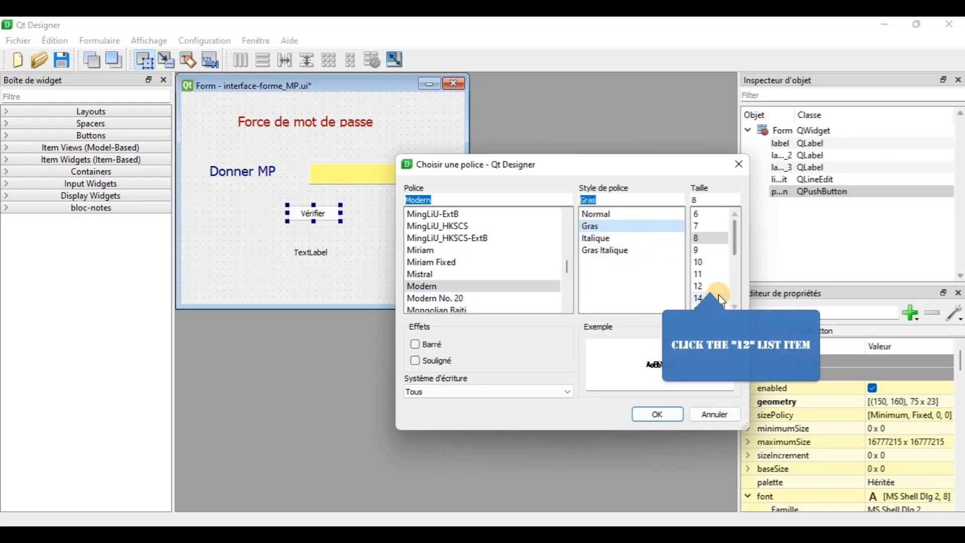
pyautogui.click(698, 286)
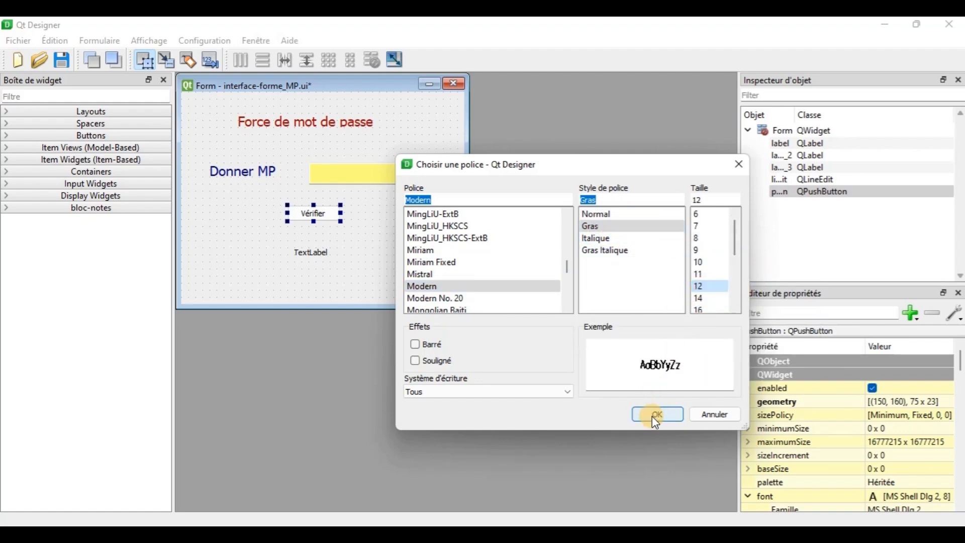
pyautogui.scroll(-1, 445, 258)
pyautogui.scroll(5, 442, 258)
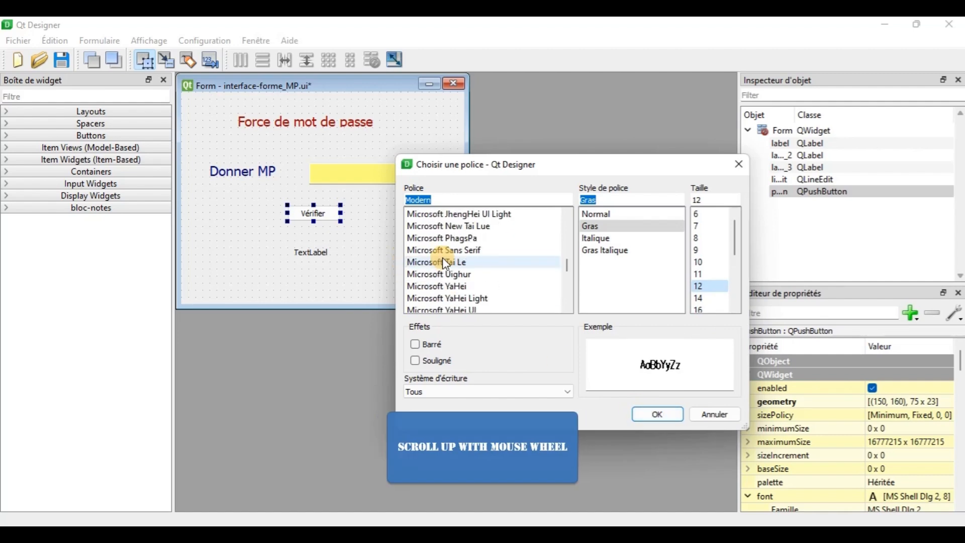
pyautogui.scroll(3, 452, 263)
pyautogui.click(432, 216)
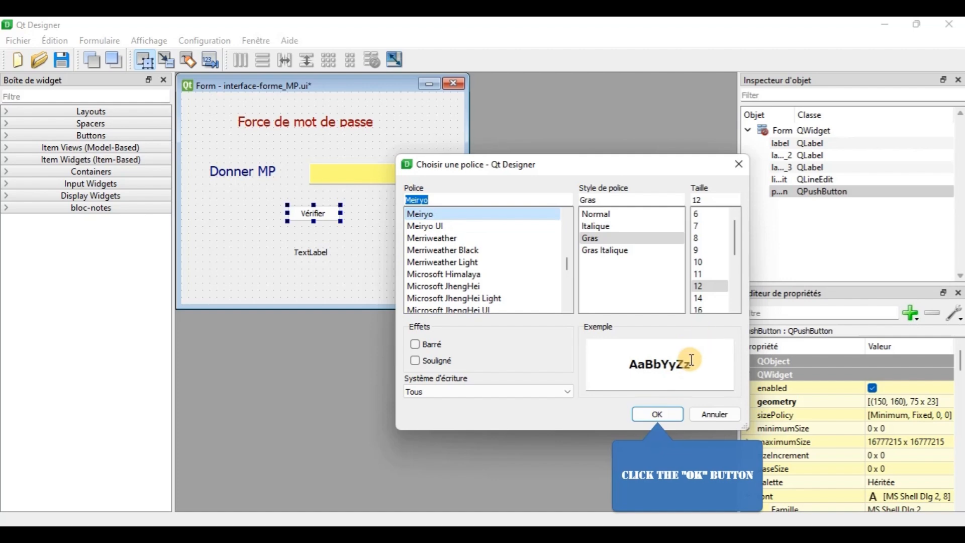
pyautogui.click(658, 414)
pyautogui.click(649, 386)
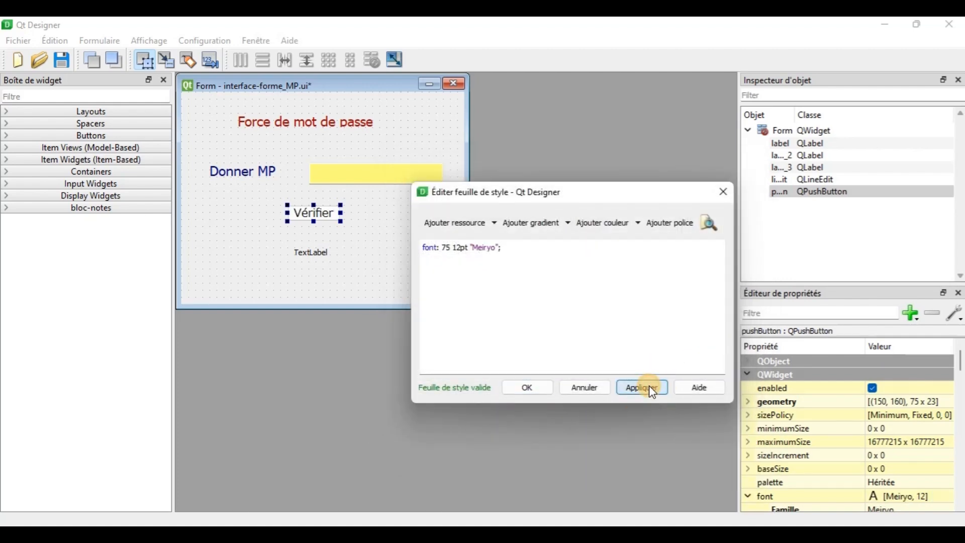
# Add the orange text colour rgb(255, 85, 0) to the button's style sheet and apply it.
pyautogui.click(644, 227)
pyautogui.click(637, 239)
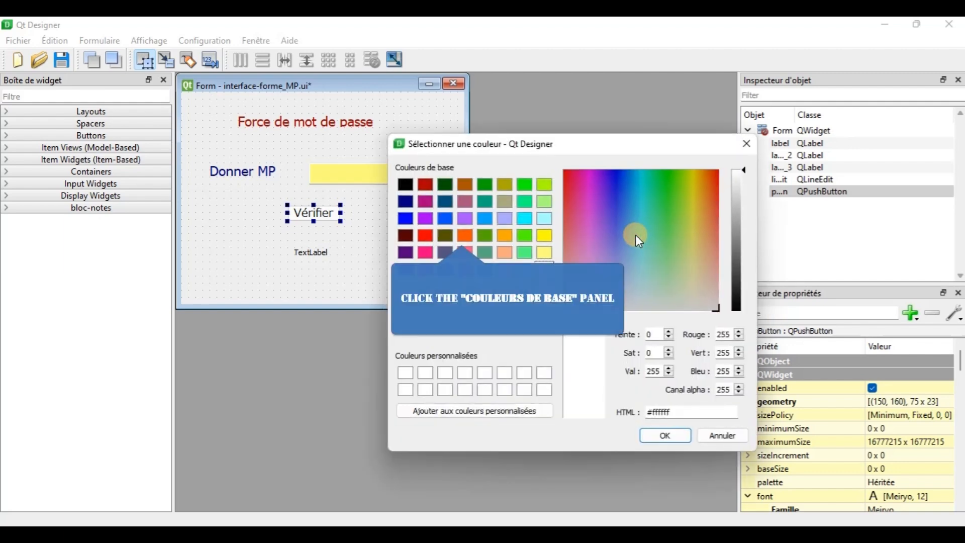
pyautogui.click(465, 235)
pyautogui.click(665, 436)
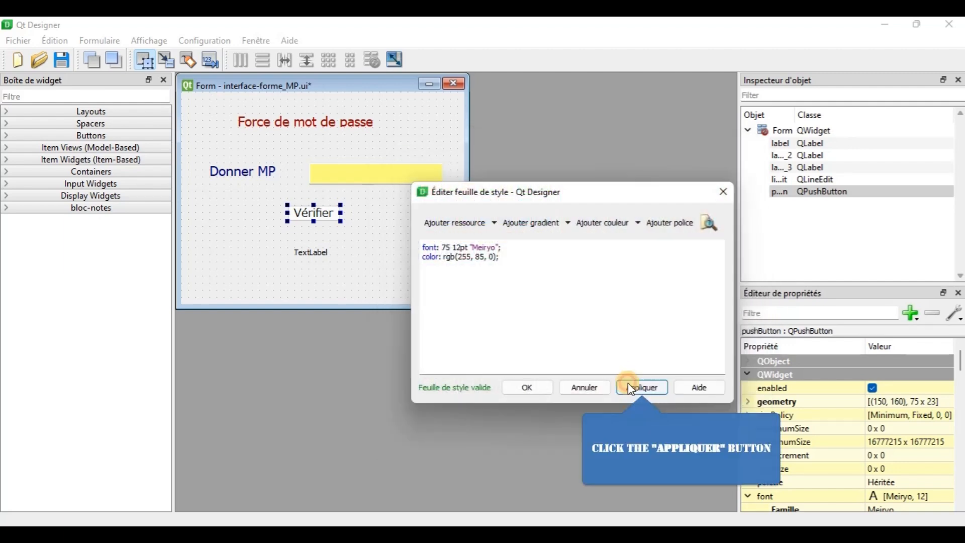
pyautogui.click(643, 387)
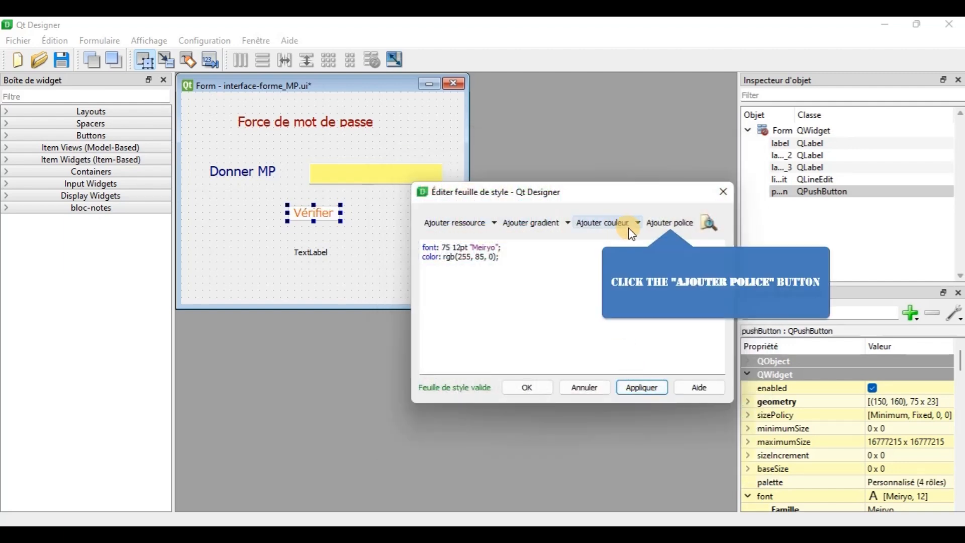
# Add the background colour rgb(170, 170, 127) to the button's style sheet and apply it.
pyautogui.click(646, 223)
pyautogui.click(706, 409)
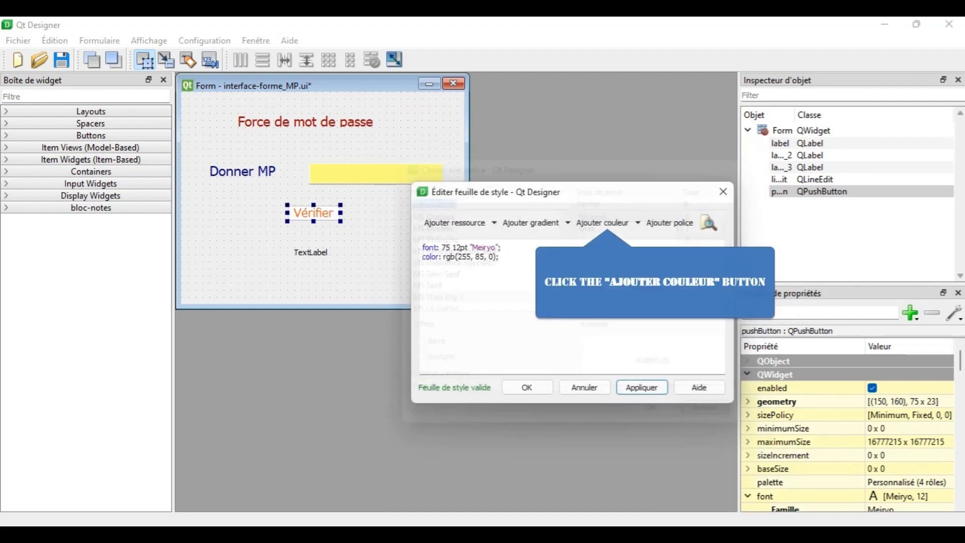
pyautogui.click(639, 223)
pyautogui.click(643, 256)
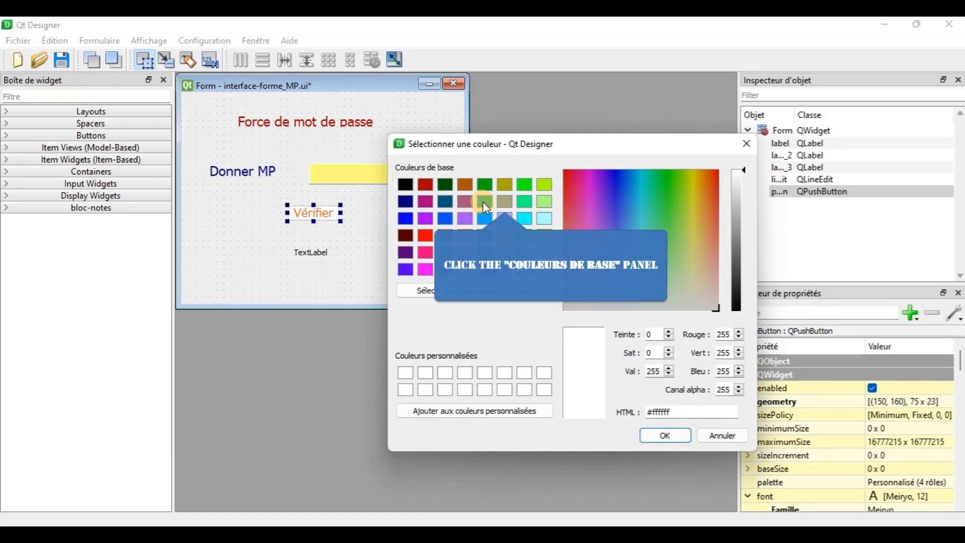
pyautogui.click(504, 201)
pyautogui.click(664, 435)
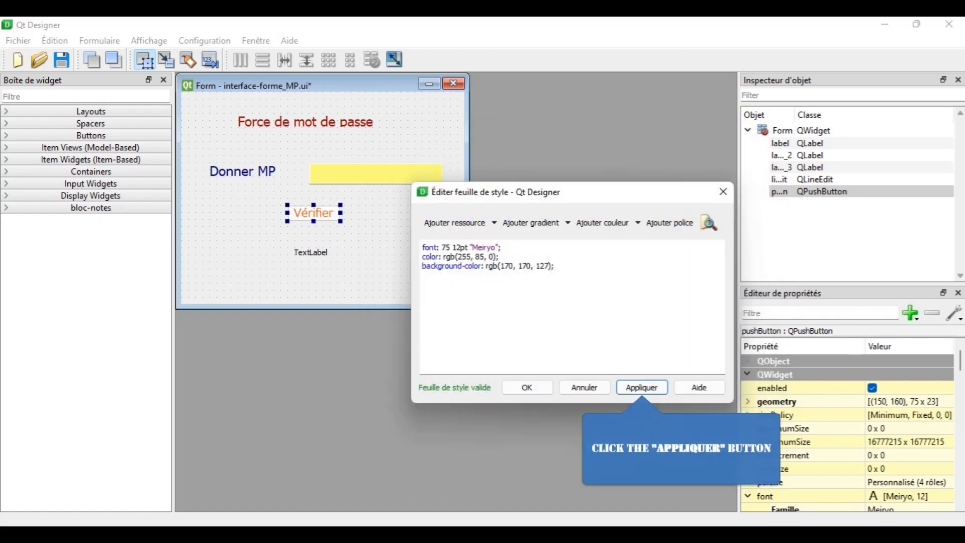
pyautogui.click(644, 388)
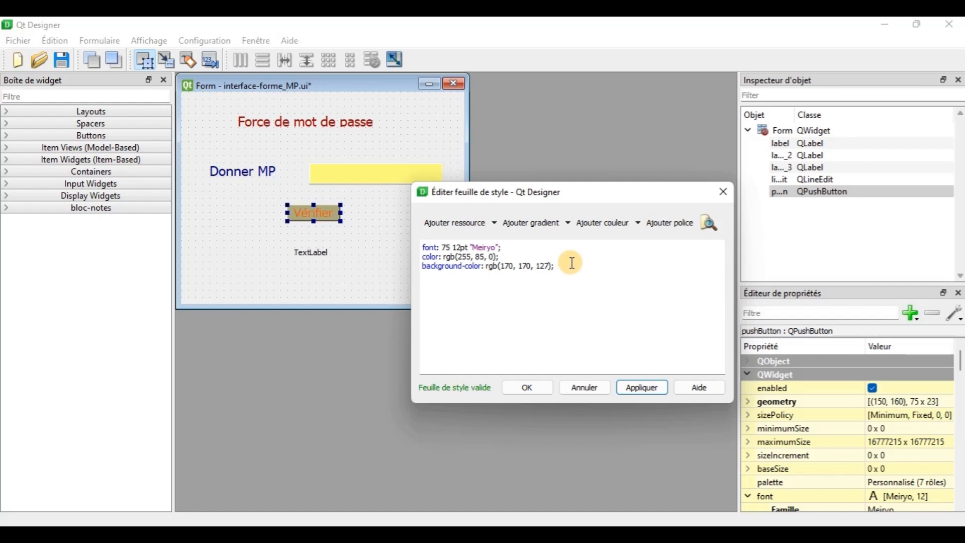
# Remove the background-color line from the button's style sheet and apply the change.
pyautogui.moveTo(558, 267); pyautogui.dragTo(420, 270)
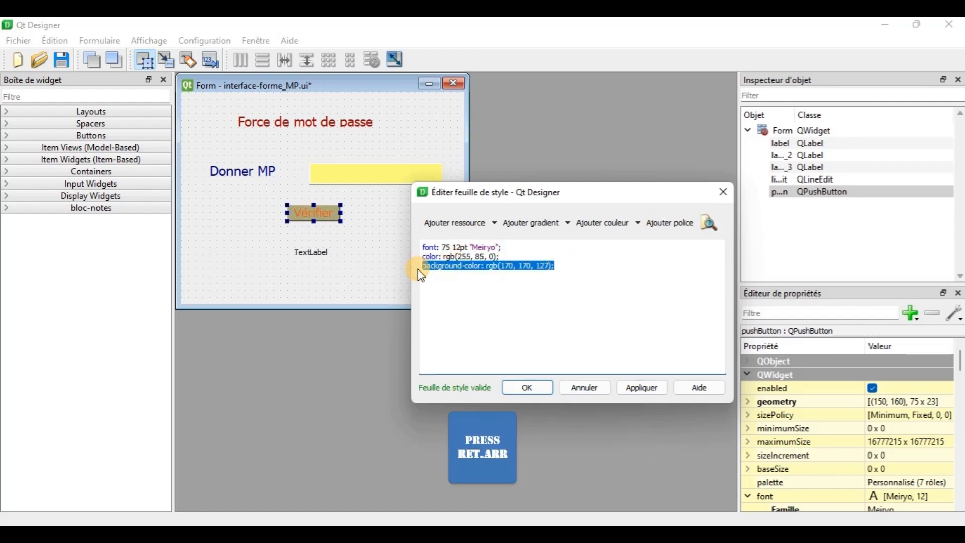
pyautogui.press('Delete')
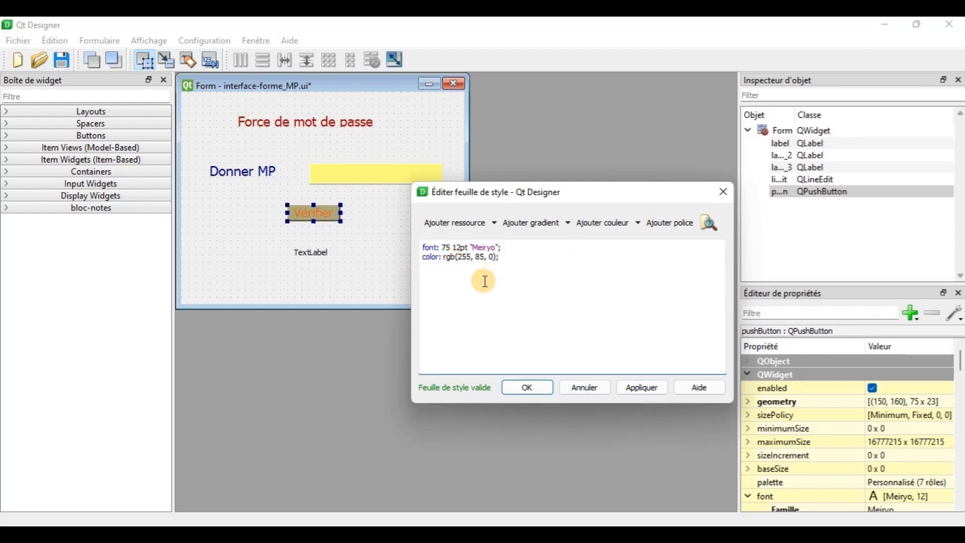
pyautogui.click(641, 387)
# Add the green background colour rgb(0, 170, 0) to the button's style sheet and apply it.
pyautogui.click(631, 223)
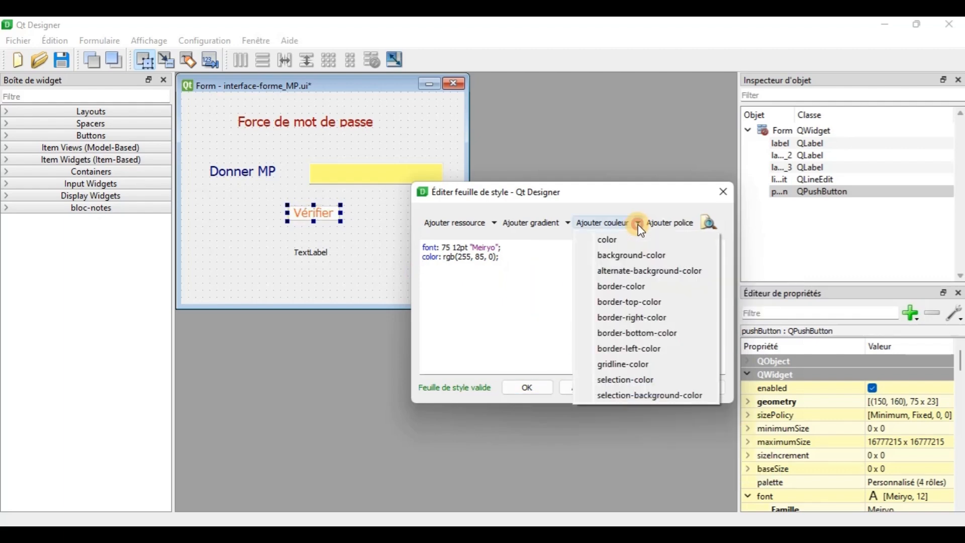
pyautogui.click(632, 252)
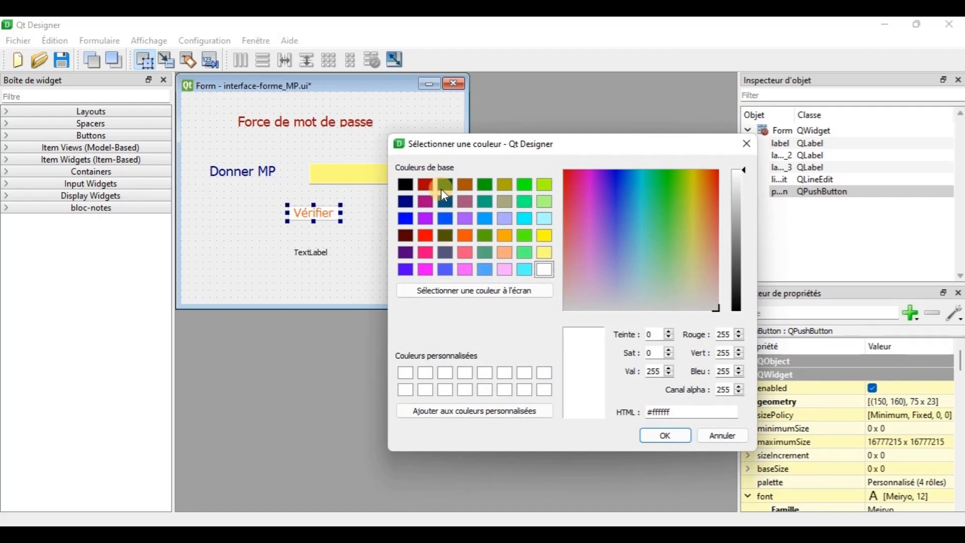
pyautogui.click(485, 186)
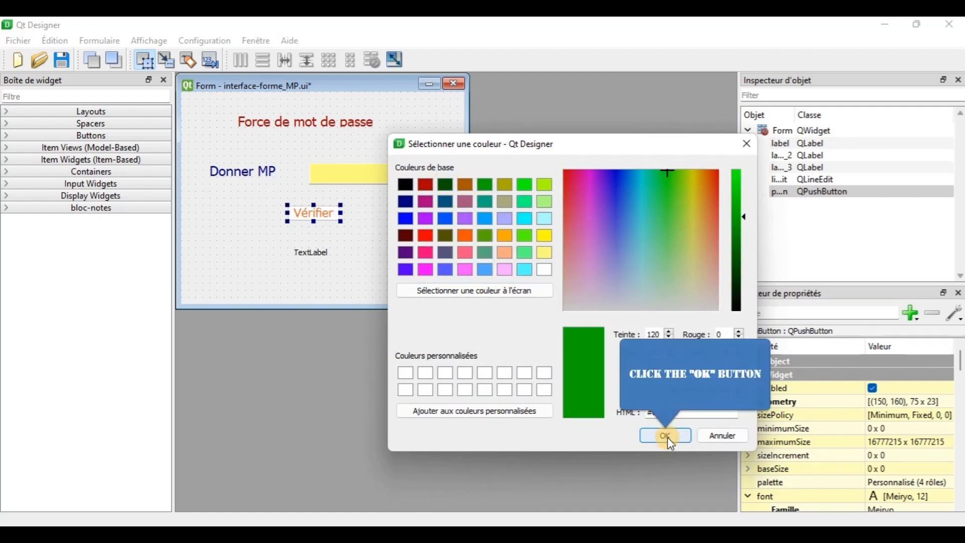
pyautogui.click(667, 436)
pyautogui.click(647, 389)
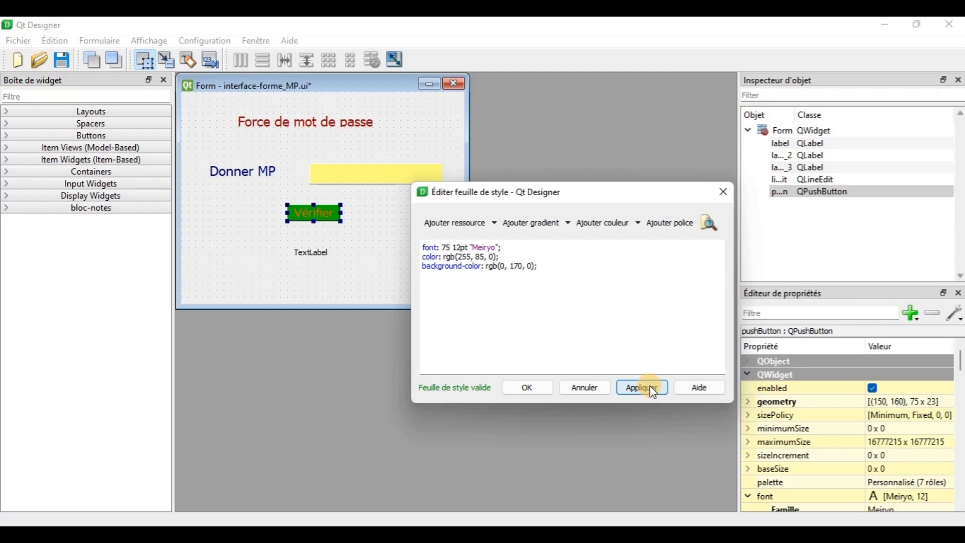
# Replace the button's text colour with yellow rgb(255, 255, 0), then apply and accept the style sheet.
pyautogui.moveTo(517, 259); pyautogui.dragTo(420, 251)
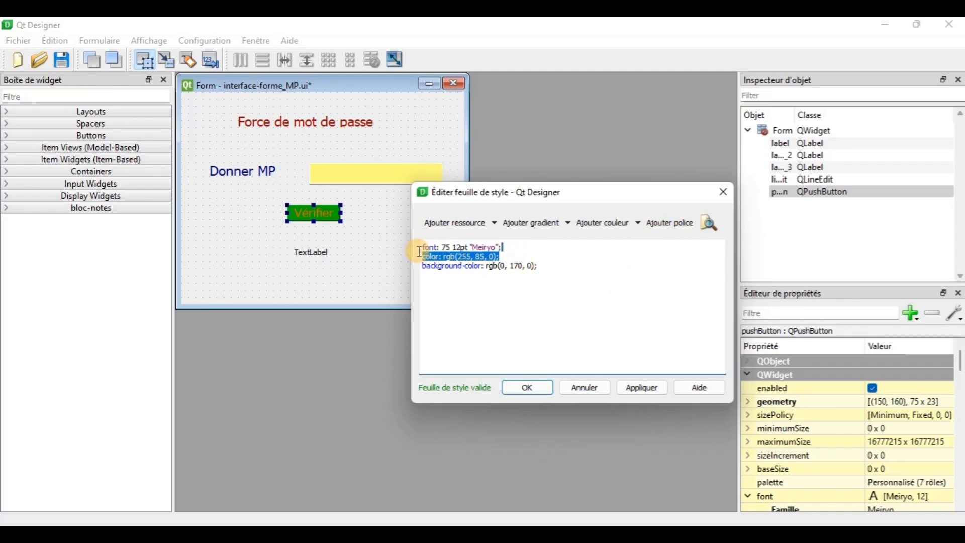
pyautogui.press('BackSpace')
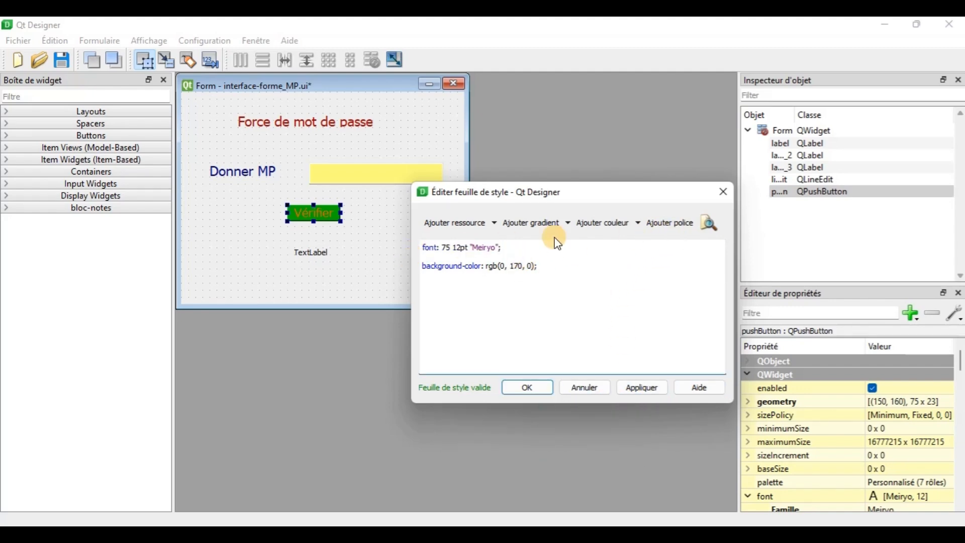
pyautogui.click(640, 224)
pyautogui.click(605, 239)
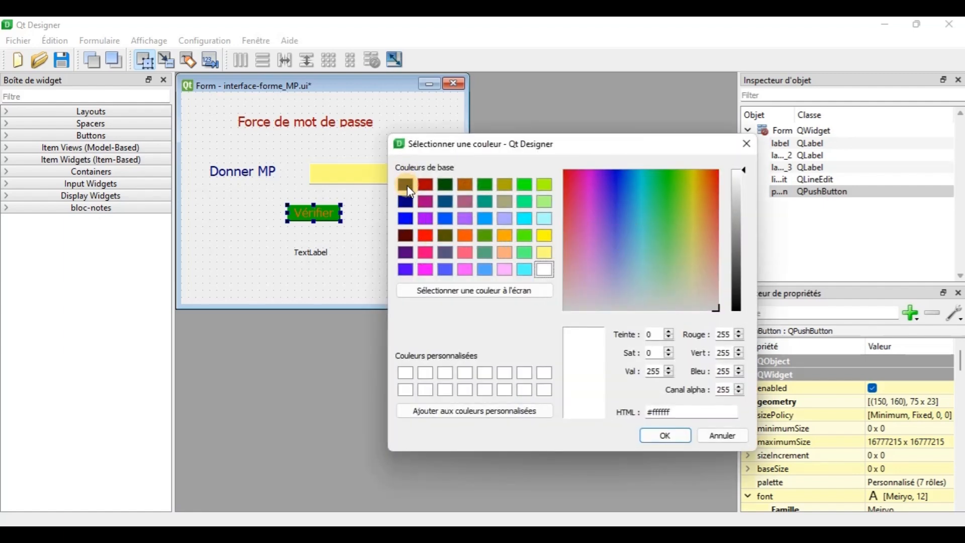
pyautogui.click(410, 253)
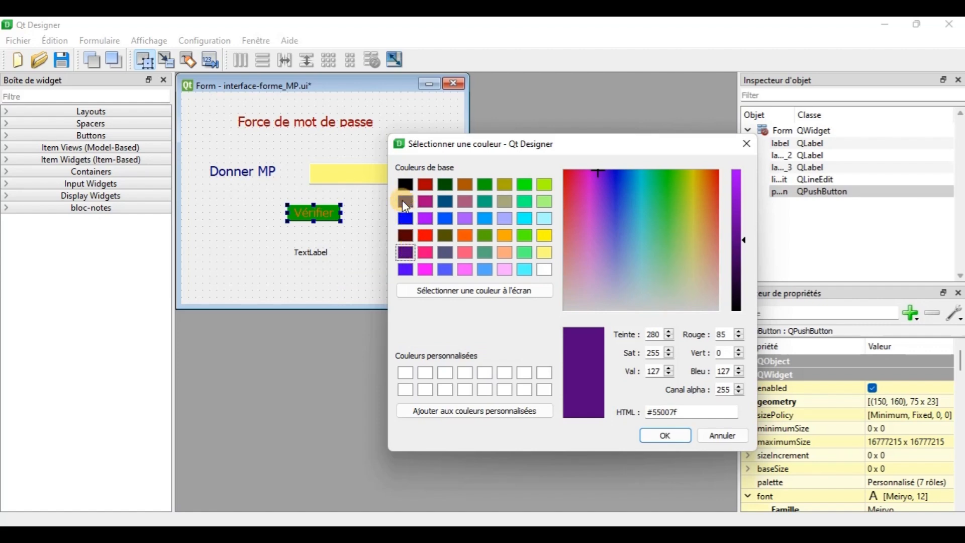
pyautogui.click(543, 235)
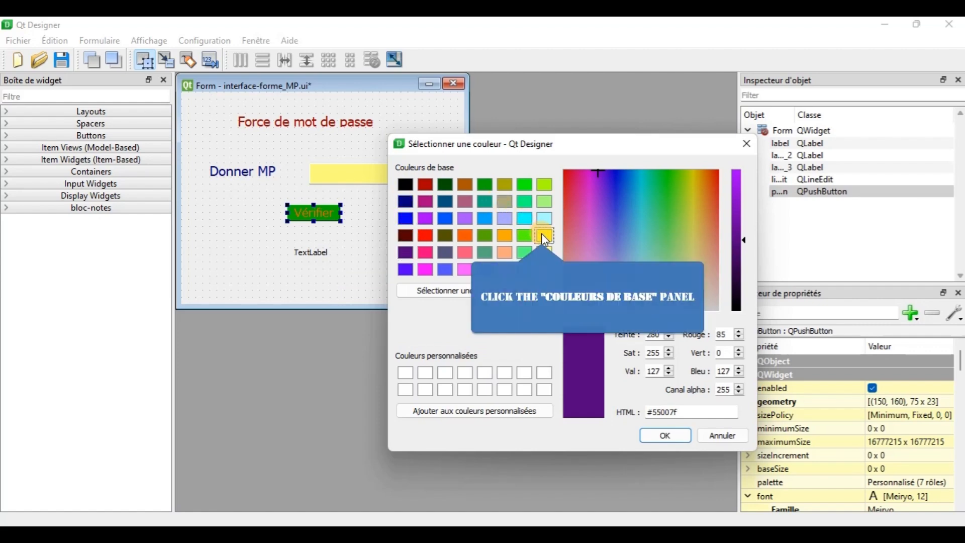
pyautogui.click(672, 434)
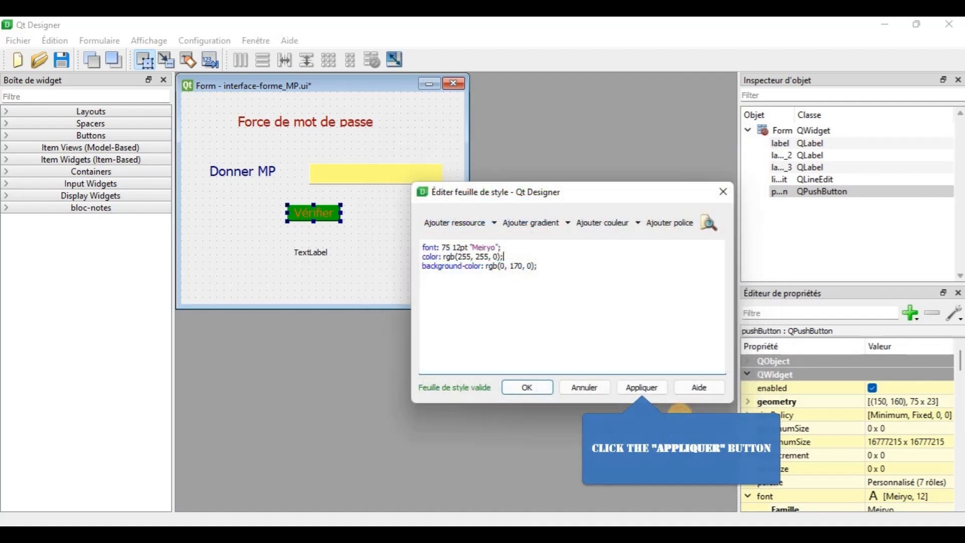
pyautogui.click(643, 388)
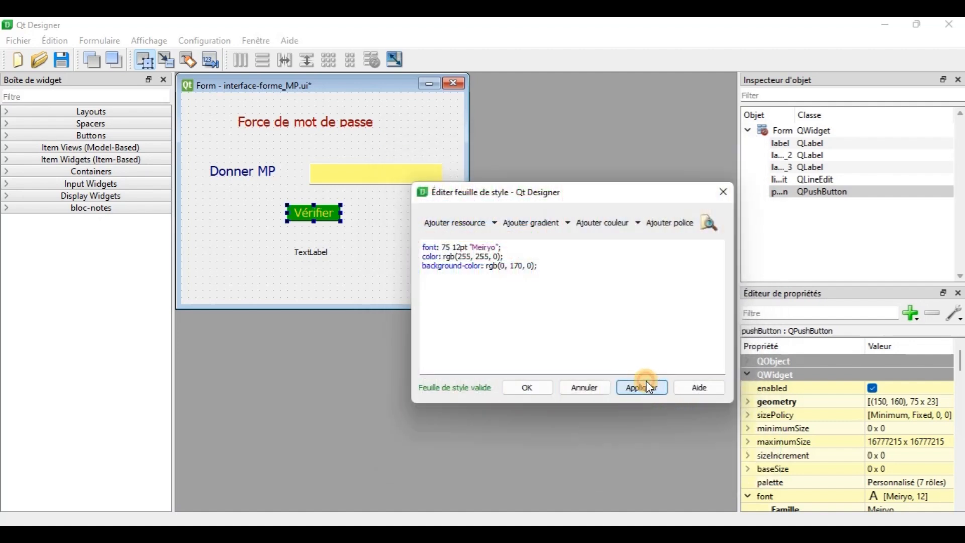
pyautogui.click(532, 389)
# Enlarge the "Vérifier" button to about 91 x 31 and shift it slightly left on the form.
pyautogui.click(345, 243)
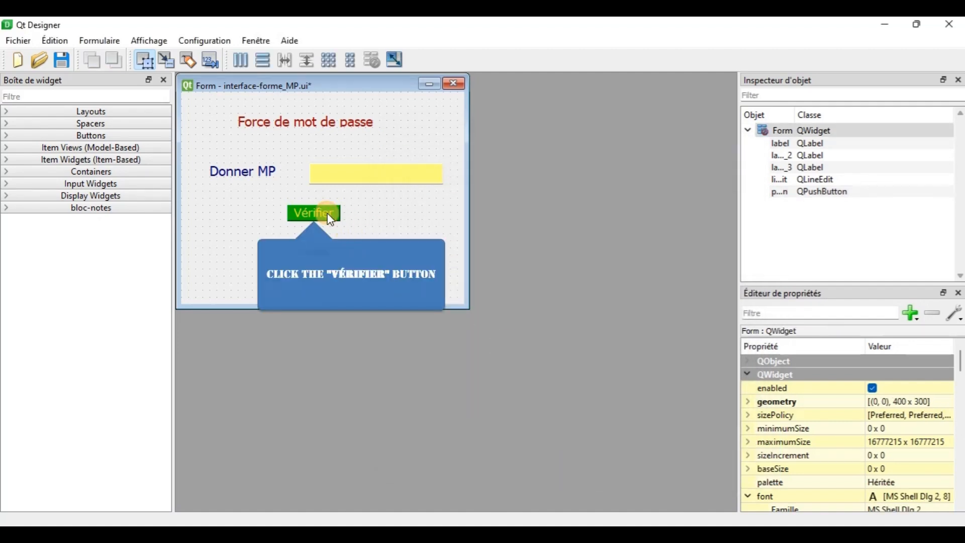
pyautogui.click(342, 222)
pyautogui.moveTo(342, 223)
pyautogui.mouseDown()
pyautogui.moveTo(355, 229)
pyautogui.moveTo(326, 219)
pyautogui.mouseUp()
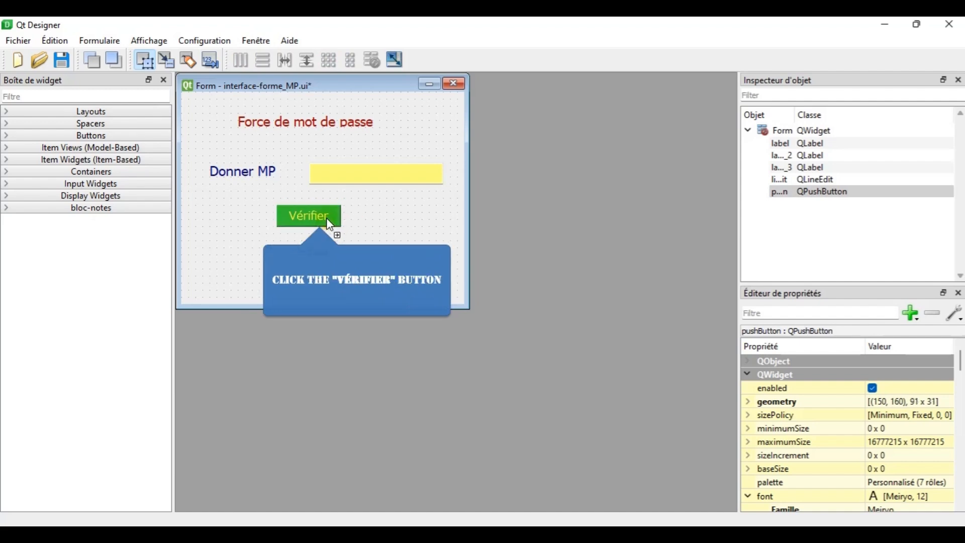
# Widen the TextLabel below the "Vérifier" button to about 281 x 31, starting at (60, 230).
pyautogui.moveTo(298, 259); pyautogui.dragTo(426, 279)
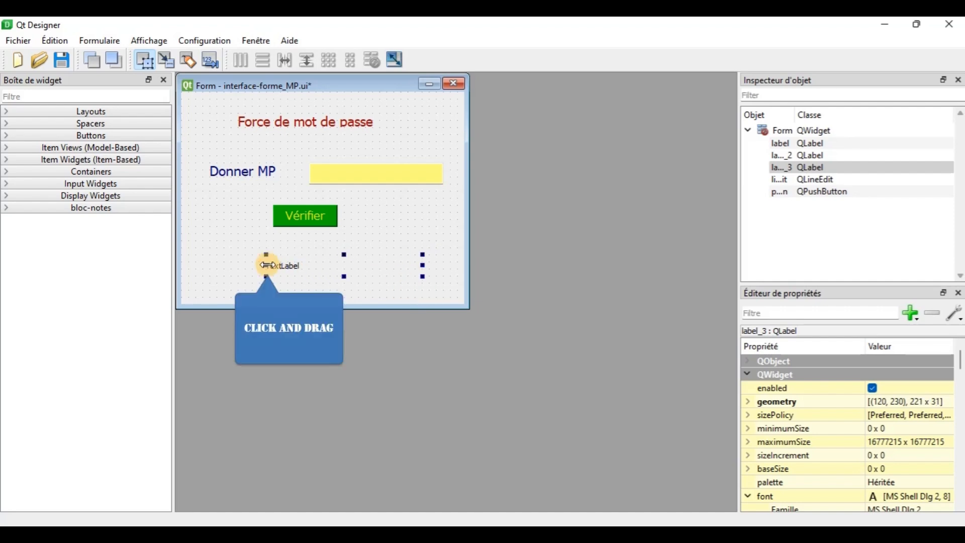
pyautogui.moveTo(267, 266); pyautogui.dragTo(220, 265)
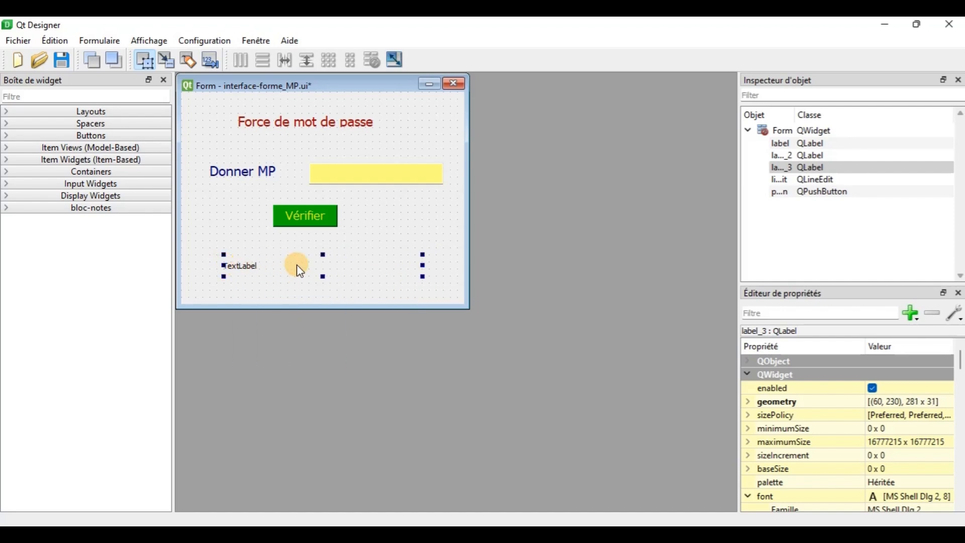
# Add the pink background colour rgb(255, 170, 255) to the style sheet of the TextLabel below the "Vérifier" button and apply it.
pyautogui.rightClick(301, 270)
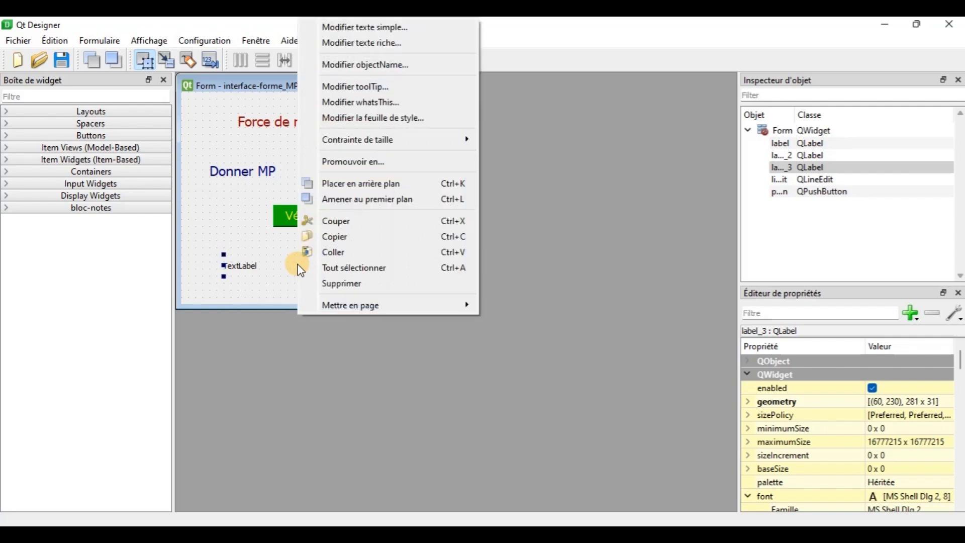
pyautogui.click(387, 119)
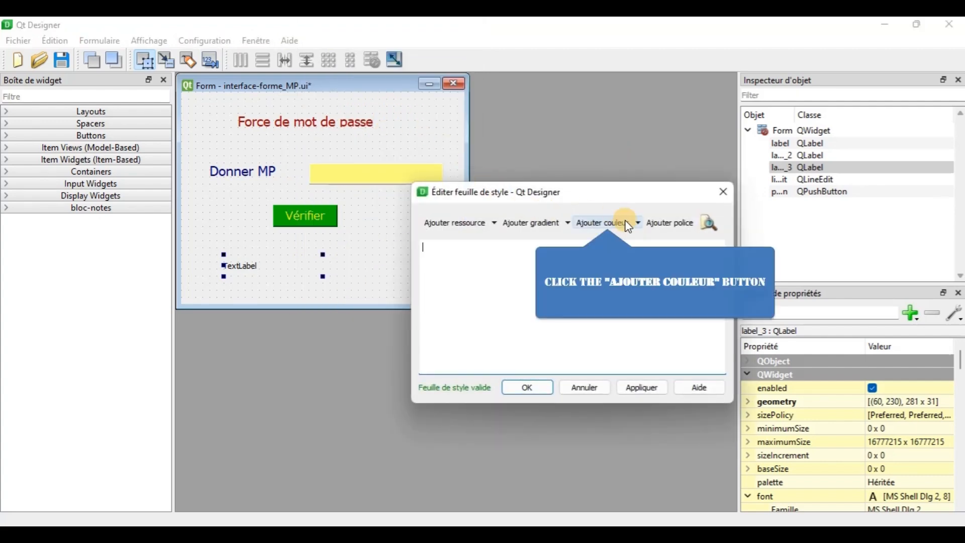
pyautogui.click(639, 222)
pyautogui.click(641, 255)
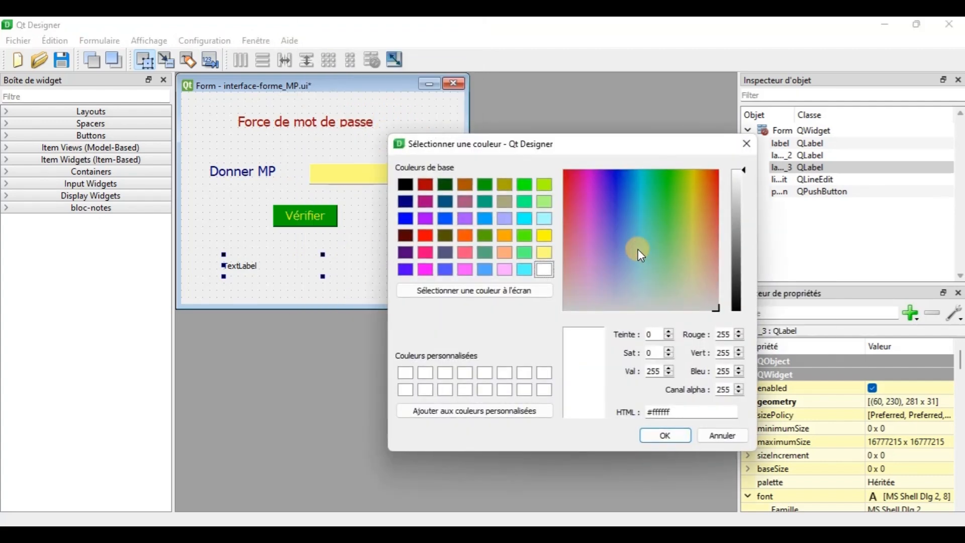
pyautogui.click(545, 255)
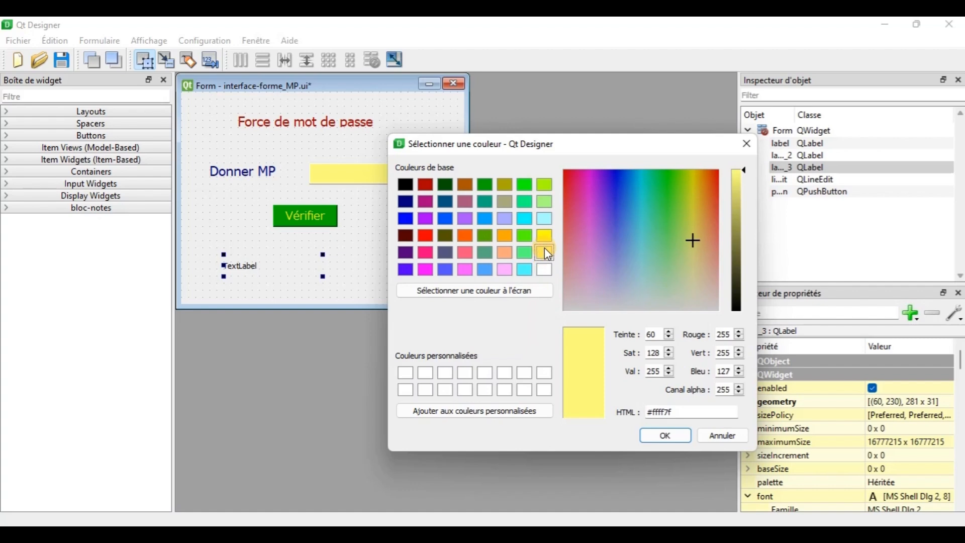
pyautogui.click(505, 270)
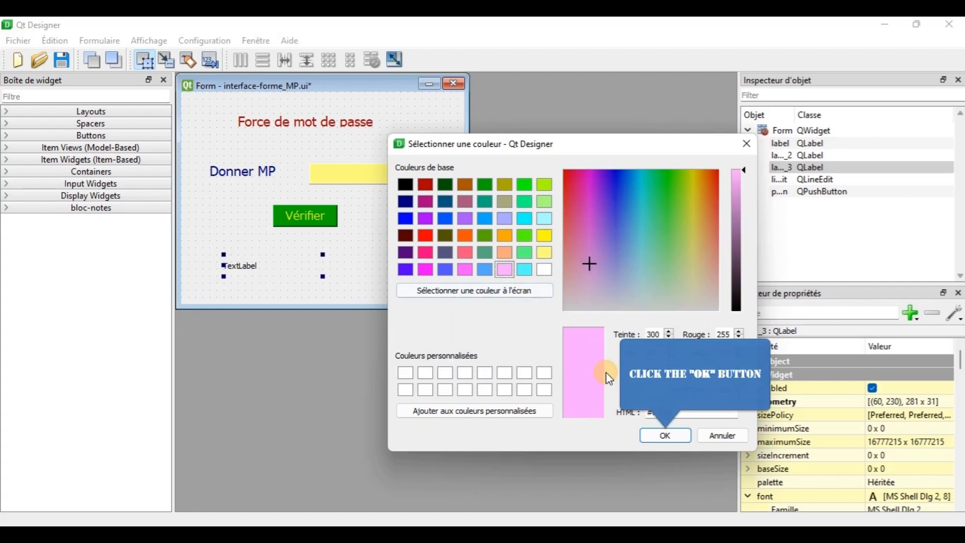
pyautogui.click(655, 436)
pyautogui.click(653, 389)
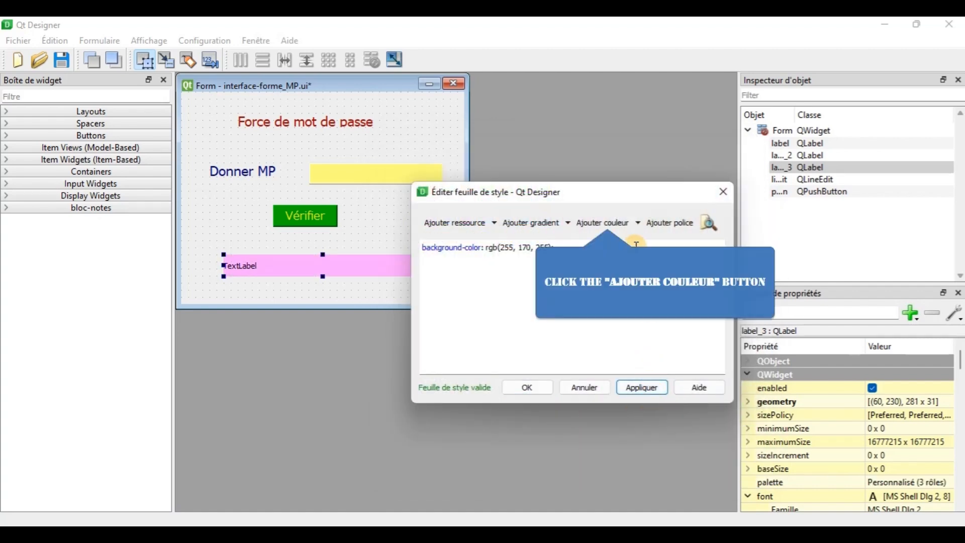
# Add the dark blue text colour rgb(0, 0, 127) to the label's style sheet and apply it.
pyautogui.click(637, 222)
pyautogui.click(634, 239)
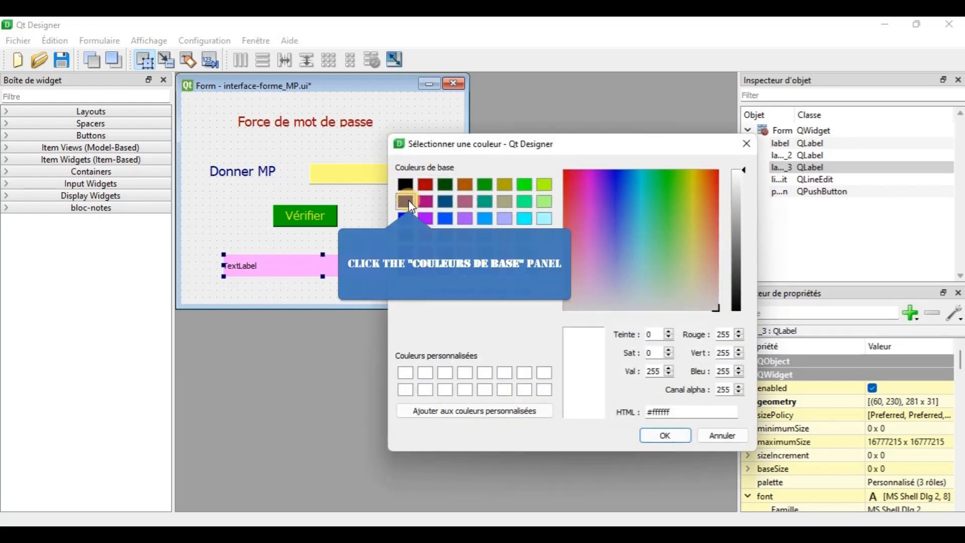
pyautogui.click(407, 200)
pyautogui.click(657, 436)
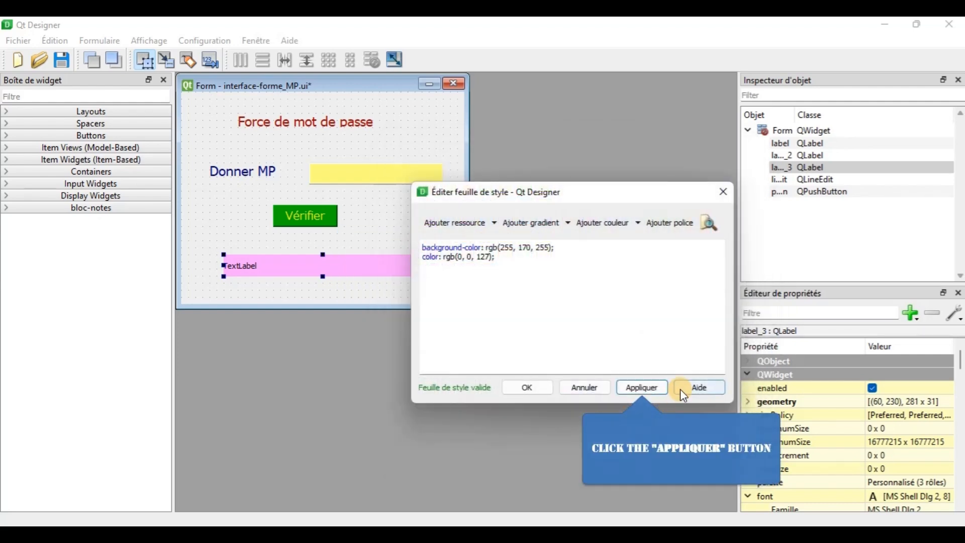
pyautogui.click(646, 393)
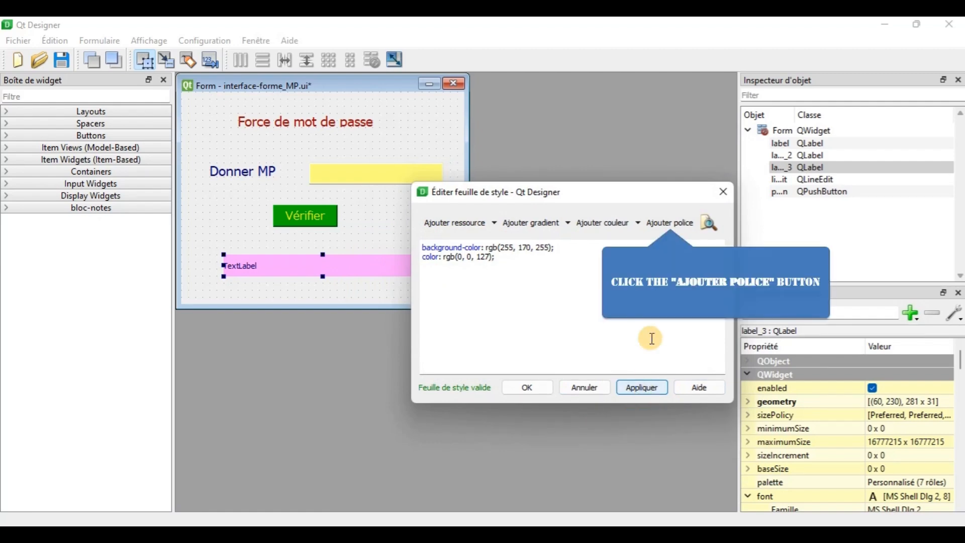
# Add the font Malgun Gothic, Bold, 12 pt to the label's style sheet, then apply and accept the style sheet.
pyautogui.click(681, 223)
pyautogui.scroll(3, 447, 276)
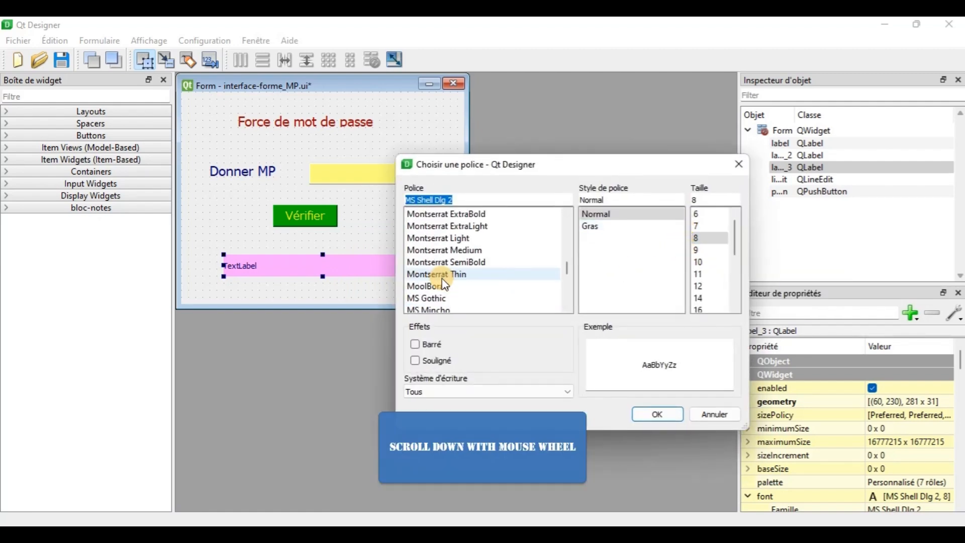
pyautogui.scroll(12, 437, 285)
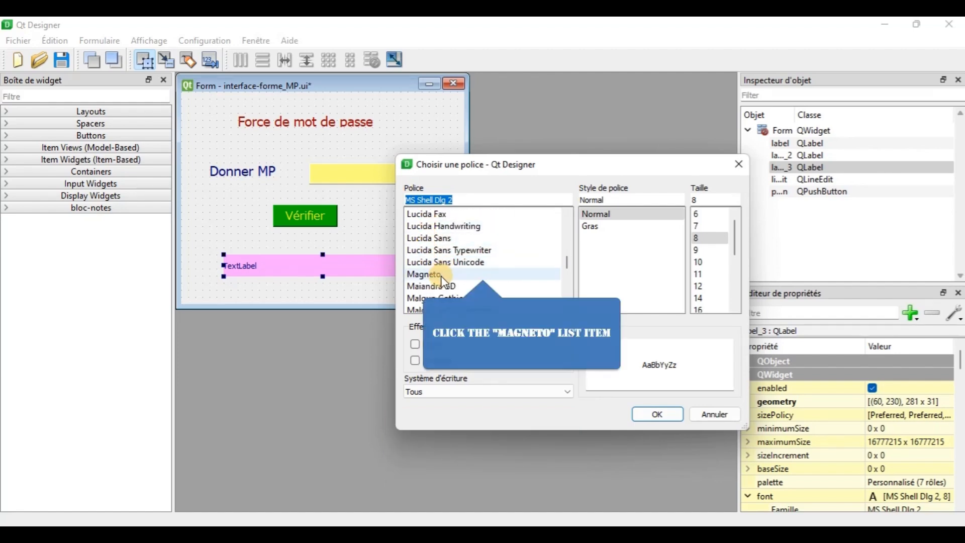
pyautogui.click(442, 275)
pyautogui.click(437, 284)
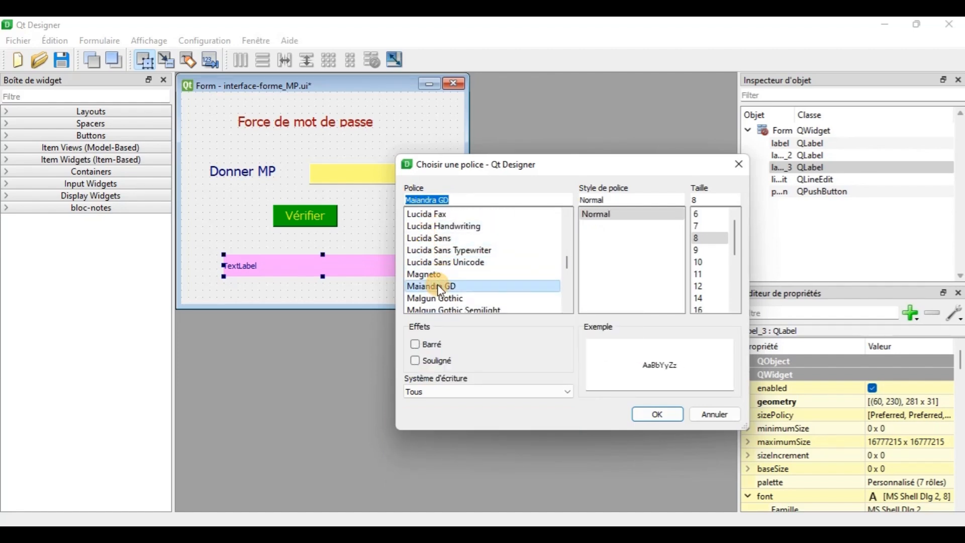
pyautogui.click(440, 300)
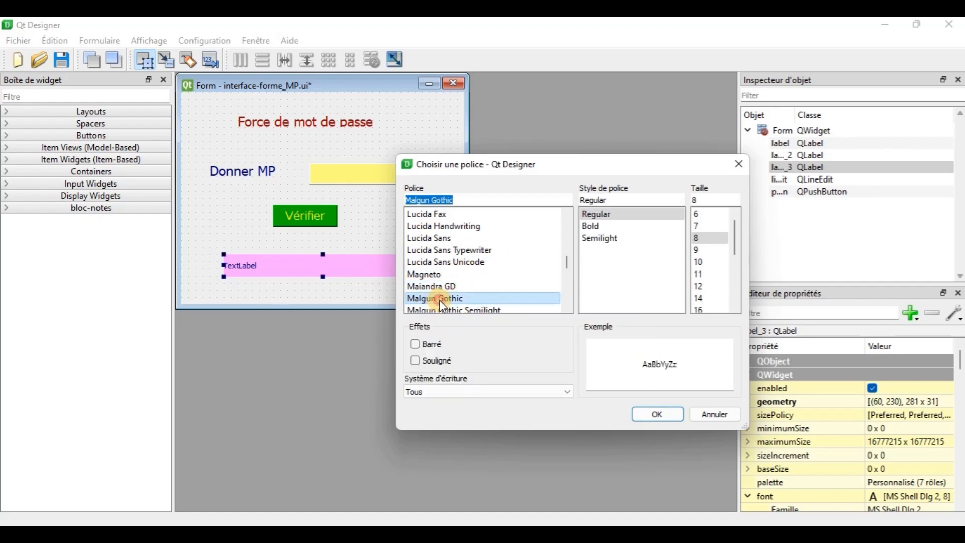
pyautogui.click(701, 286)
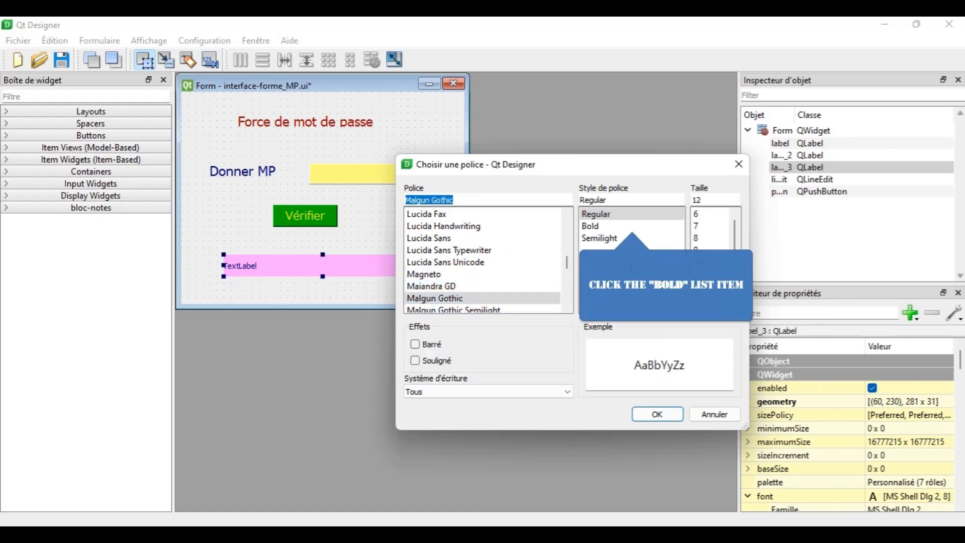
pyautogui.click(590, 225)
pyautogui.click(643, 412)
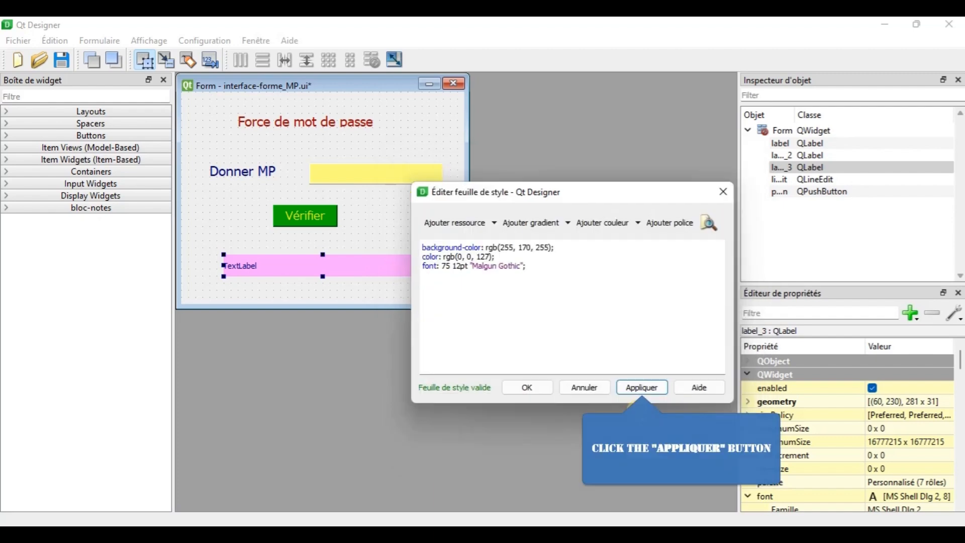
pyautogui.click(640, 387)
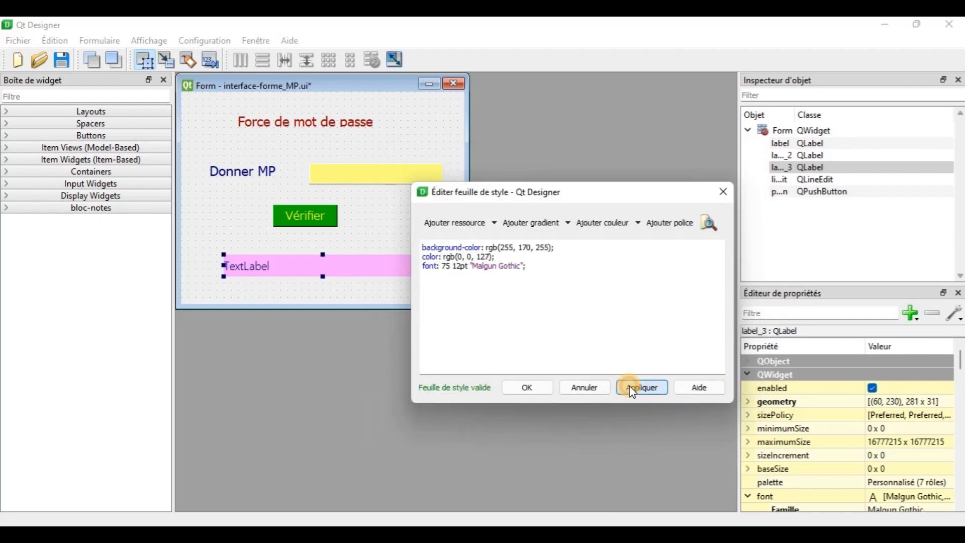
pyautogui.click(526, 389)
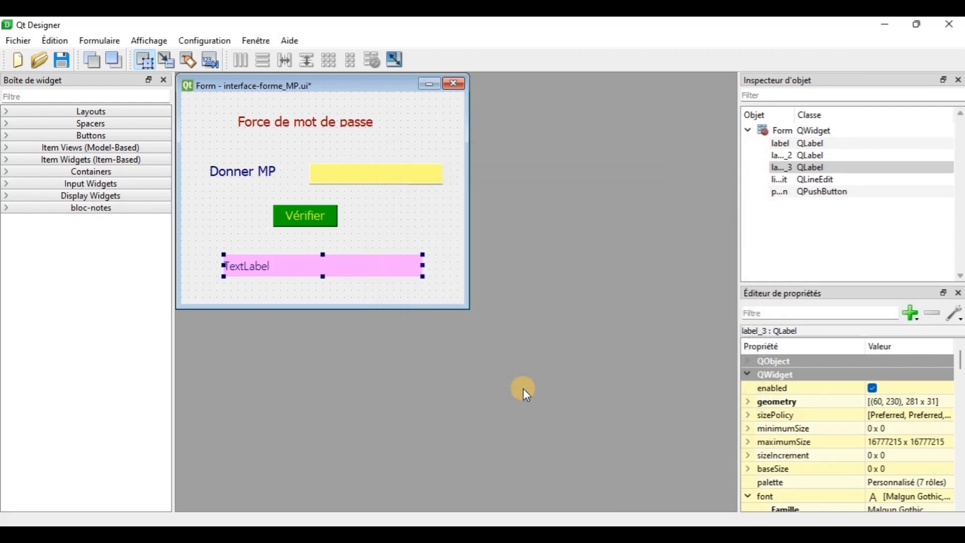
# Clear the text of the pink label below the "Vérifier" button so that it is empty.
pyautogui.doubleClick(290, 272)
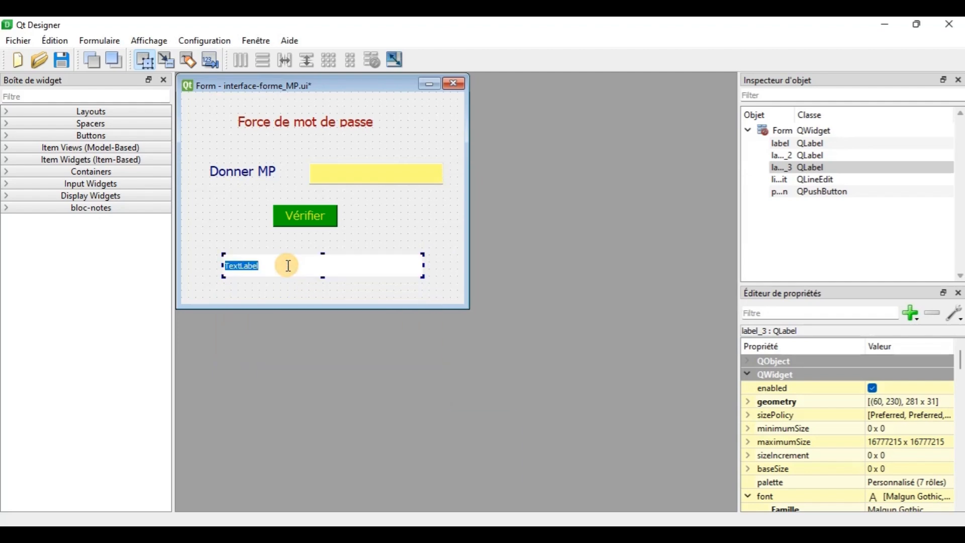
pyautogui.press('BackSpace')
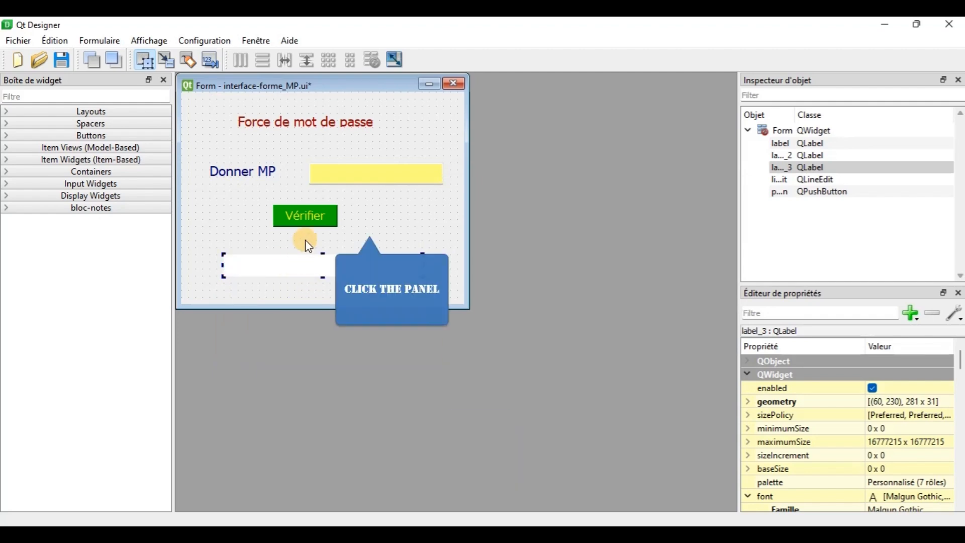
pyautogui.click(372, 229)
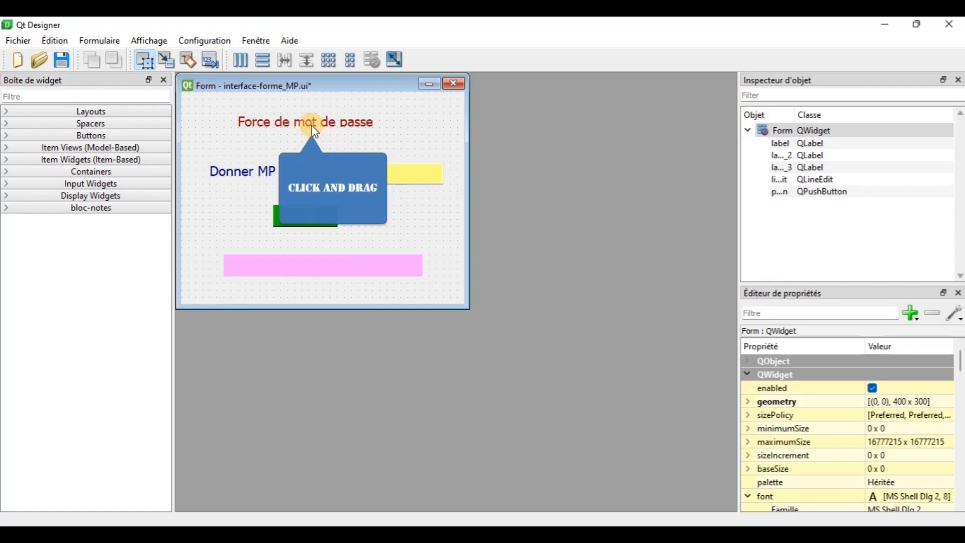
# Move the "Force de mot de passe" title label to about (90, 20) on the form and save the form.
pyautogui.moveTo(308, 123); pyautogui.dragTo(330, 128)
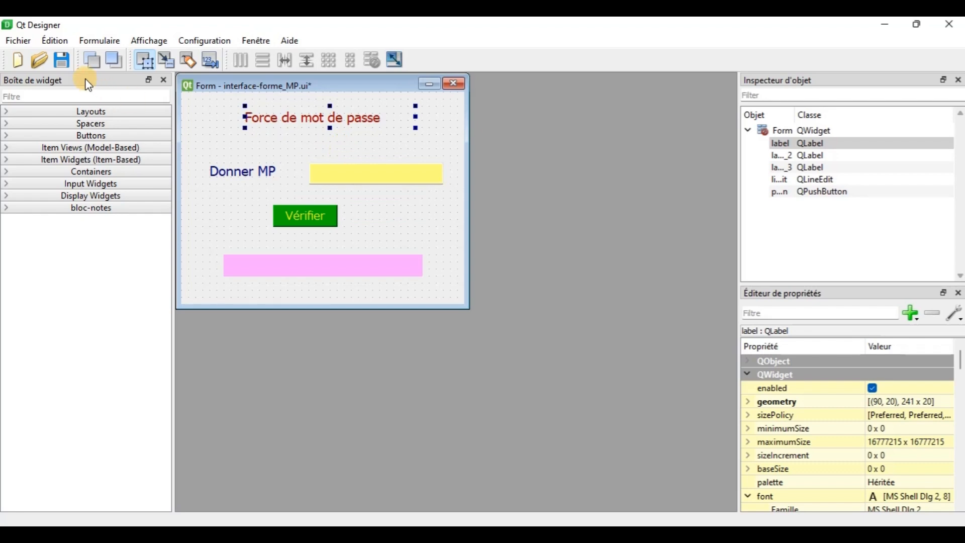
pyautogui.click(63, 60)
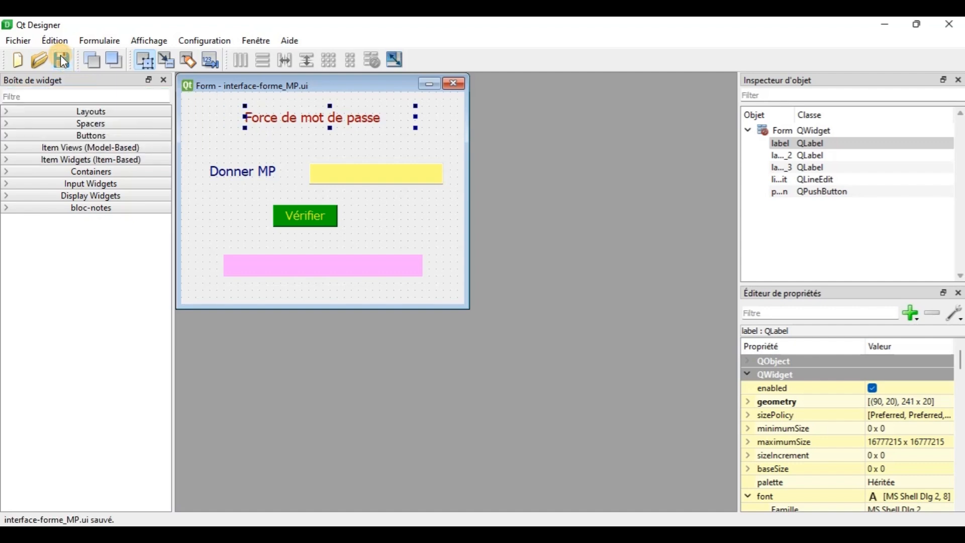
pyautogui.click(416, 227)
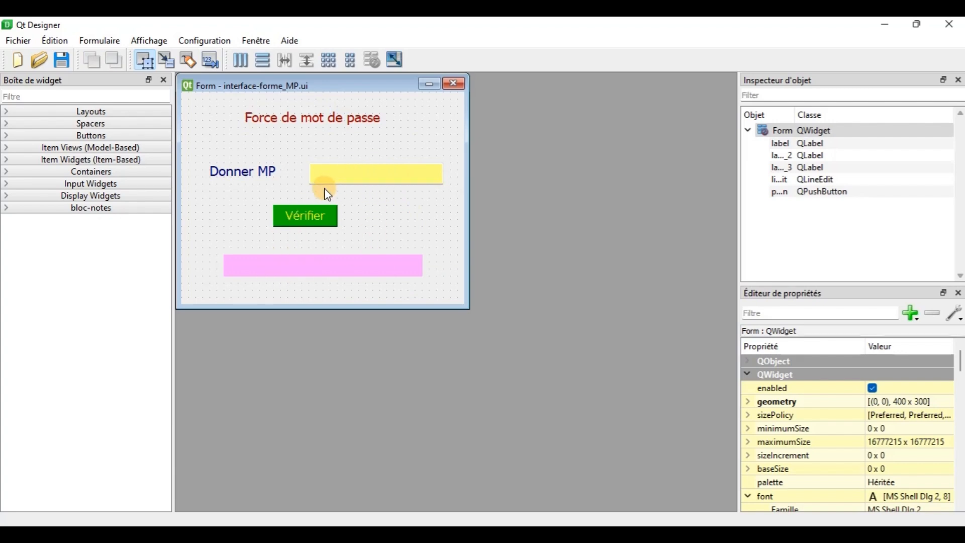
# Rename the yellow line edit's object as mp and widen the object inspector slightly.
pyautogui.rightClick(367, 177)
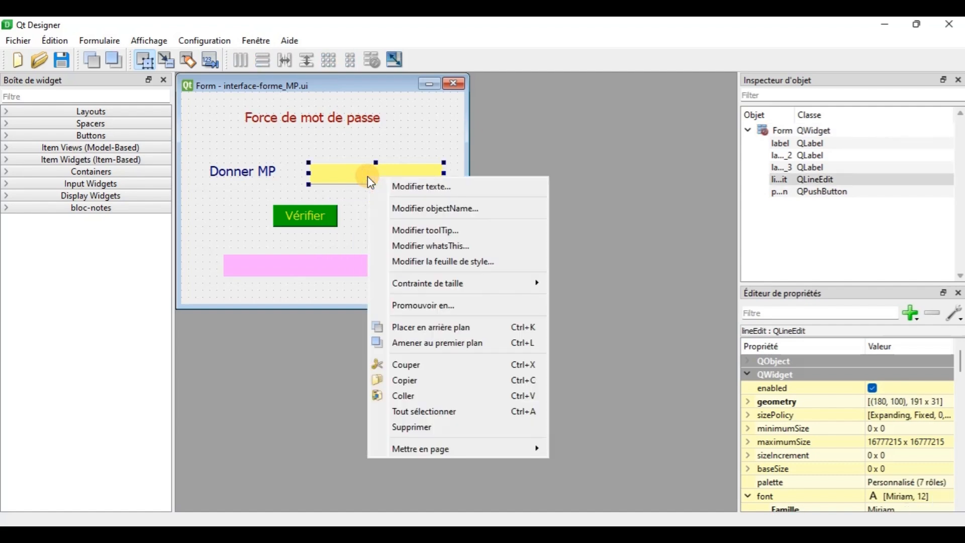
pyautogui.click(425, 207)
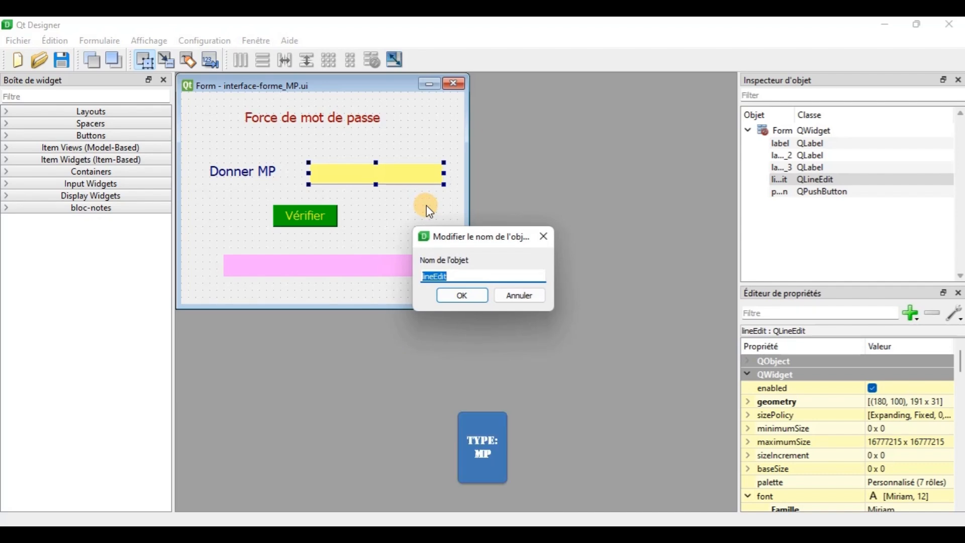
pyautogui.write('mp')
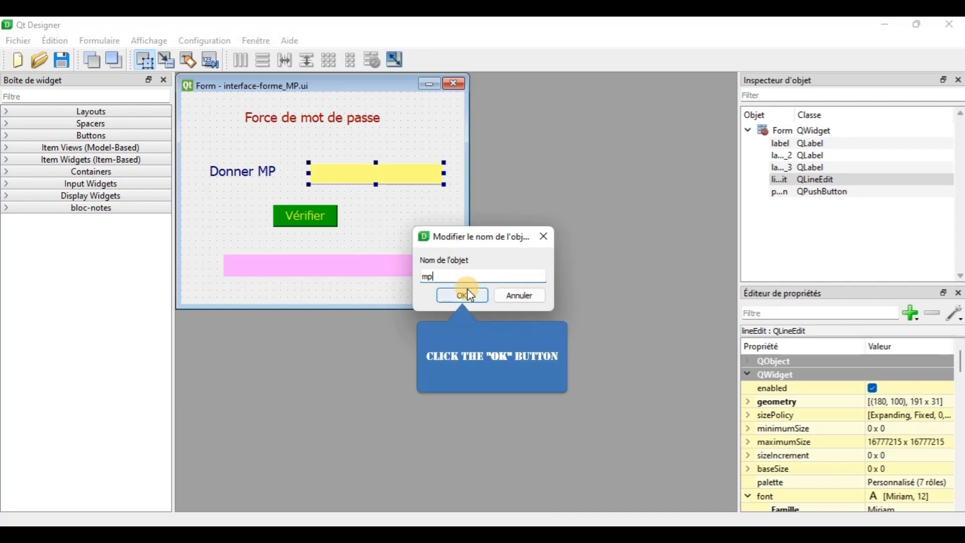
pyautogui.click(463, 296)
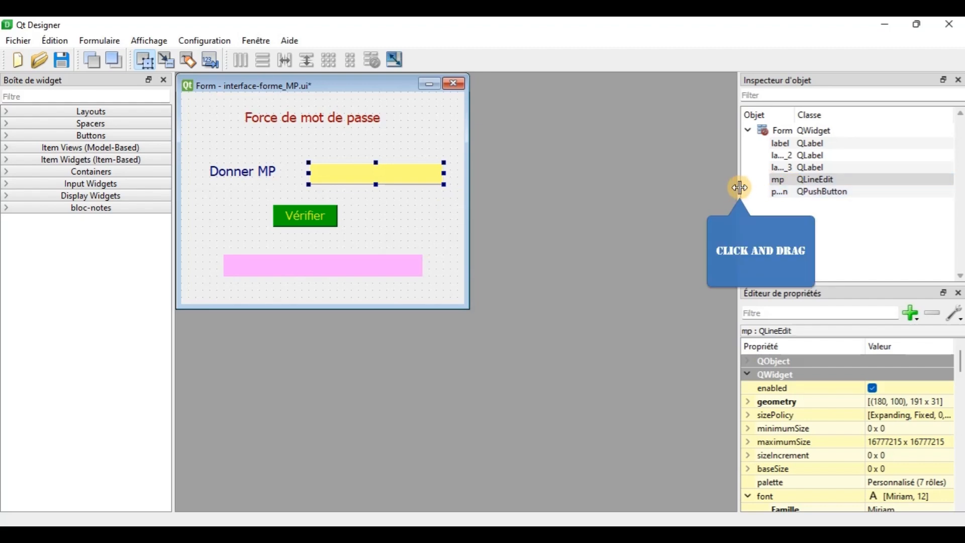
pyautogui.moveTo(740, 188); pyautogui.dragTo(724, 187)
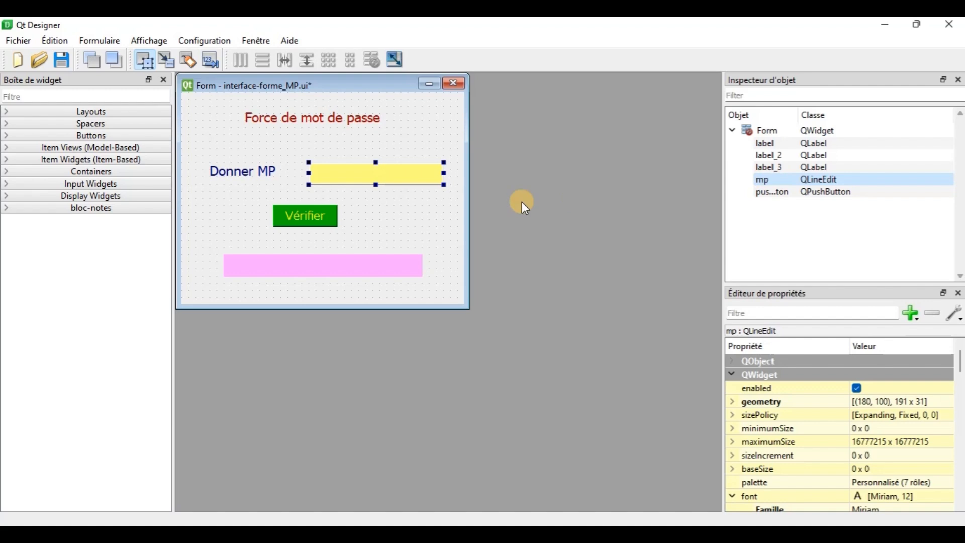
# Rename the "Vérifier" button's object as verif.
pyautogui.rightClick(321, 213)
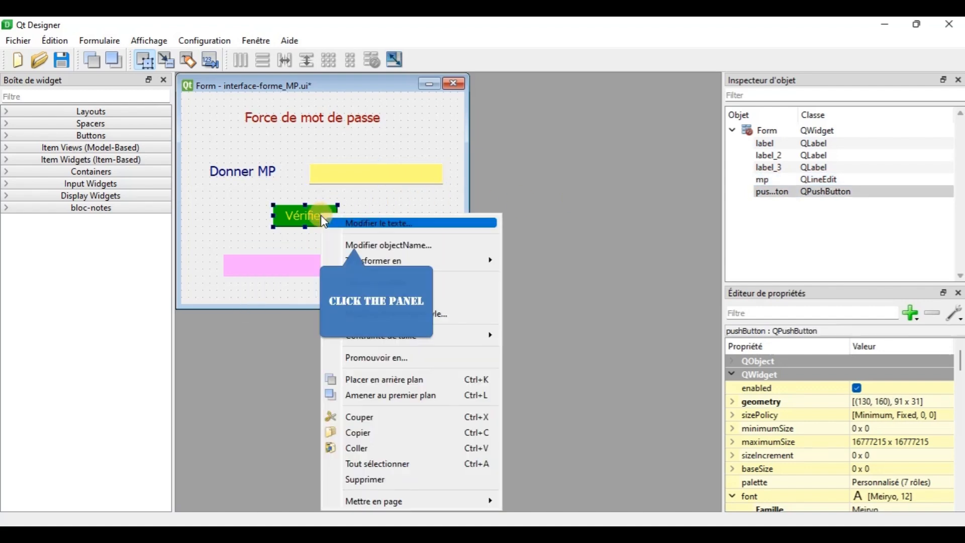
pyautogui.click(354, 238)
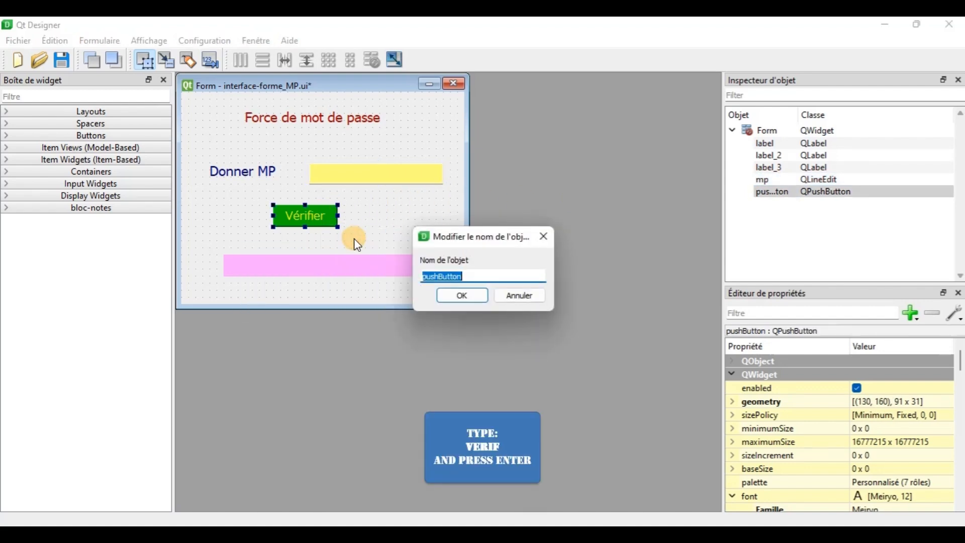
pyautogui.write('verif')
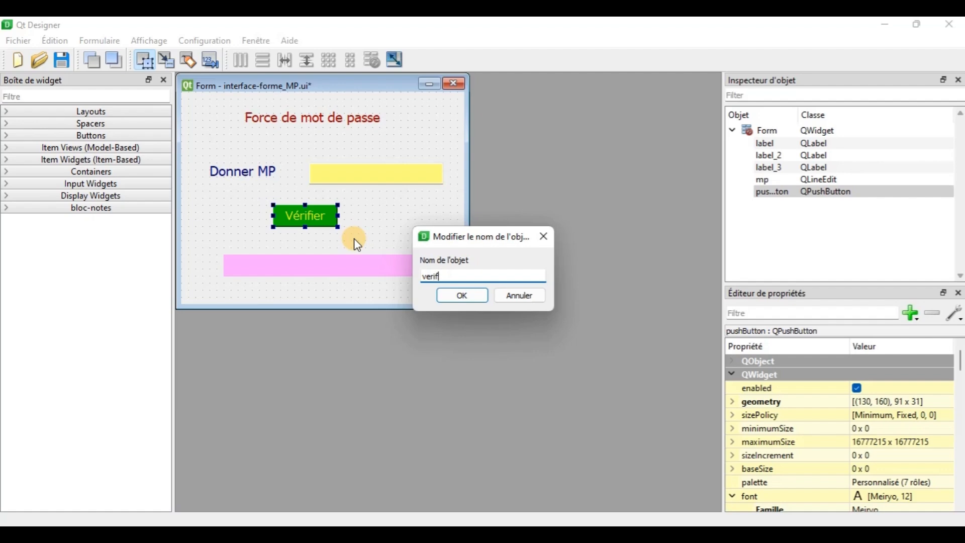
pyautogui.press('Return')
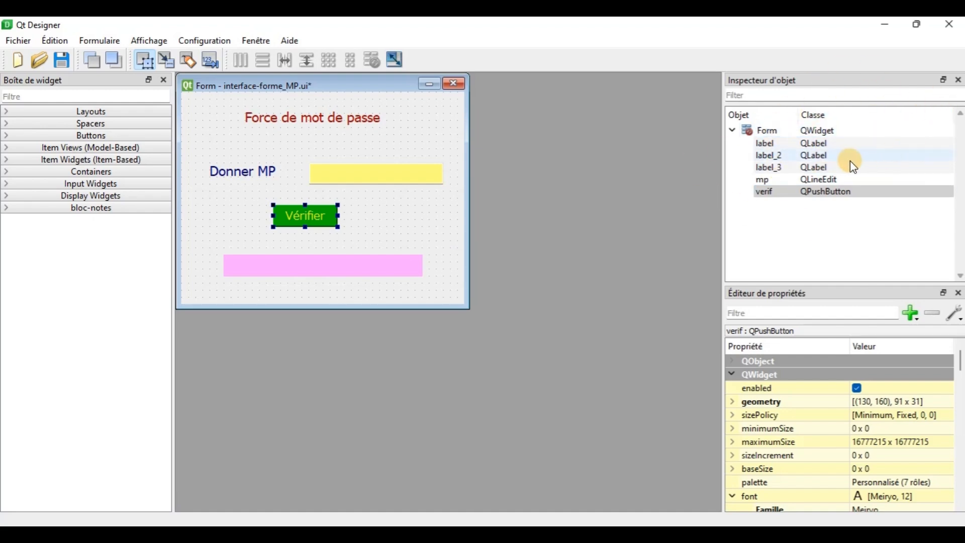
# Rename the pink label's object as res and save the form.
pyautogui.rightClick(323, 265)
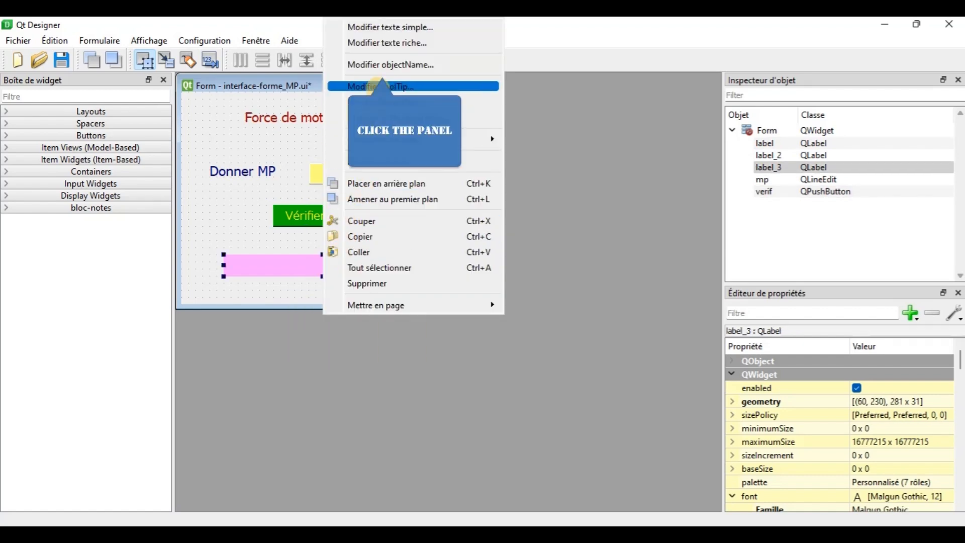
pyautogui.click(382, 65)
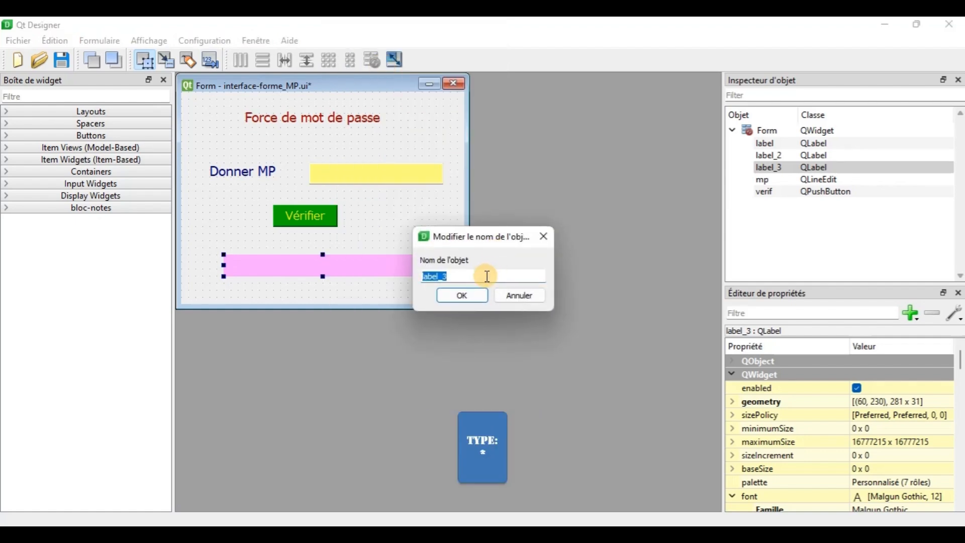
pyautogui.write('res')
pyautogui.press('Return')
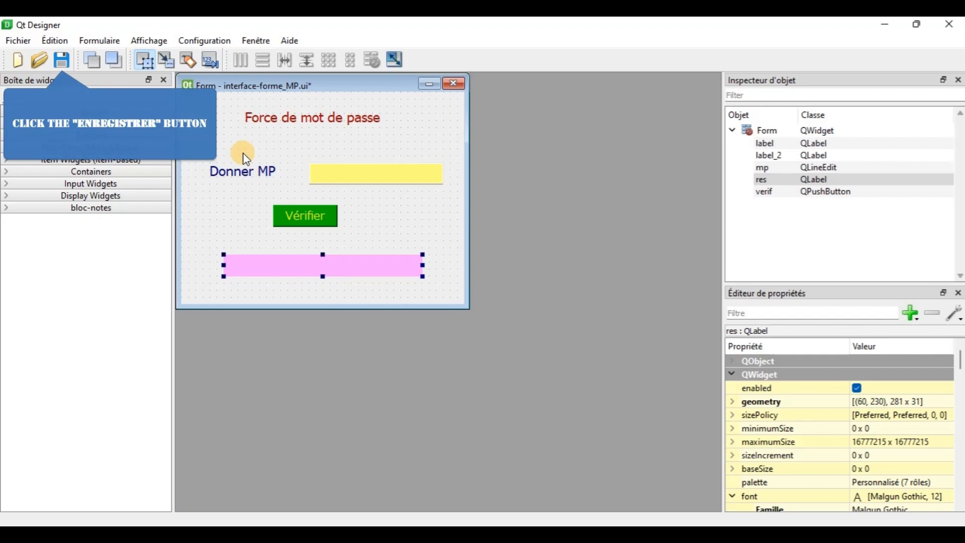
pyautogui.click(63, 60)
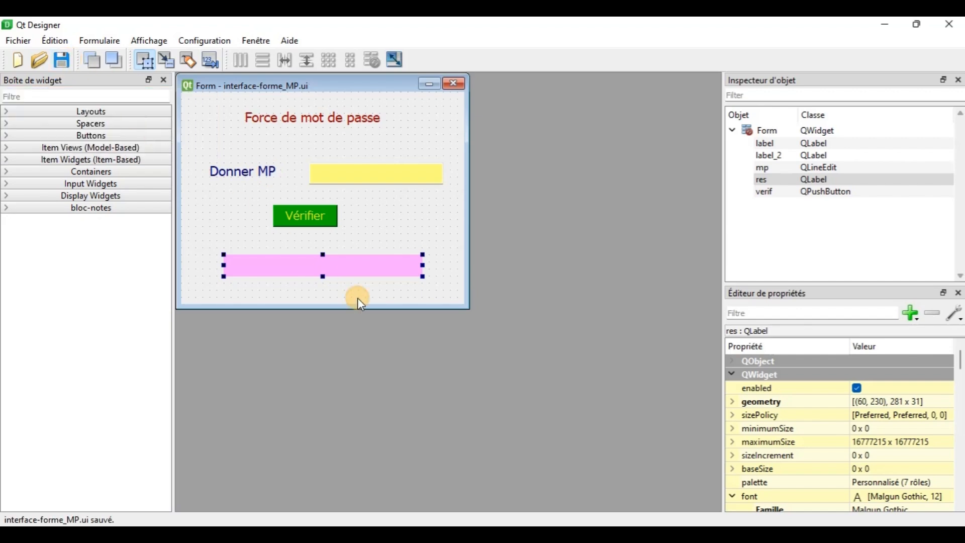
# Move the pink result label slightly down to about (60, 240) on the form and save the form.
pyautogui.click(384, 326)
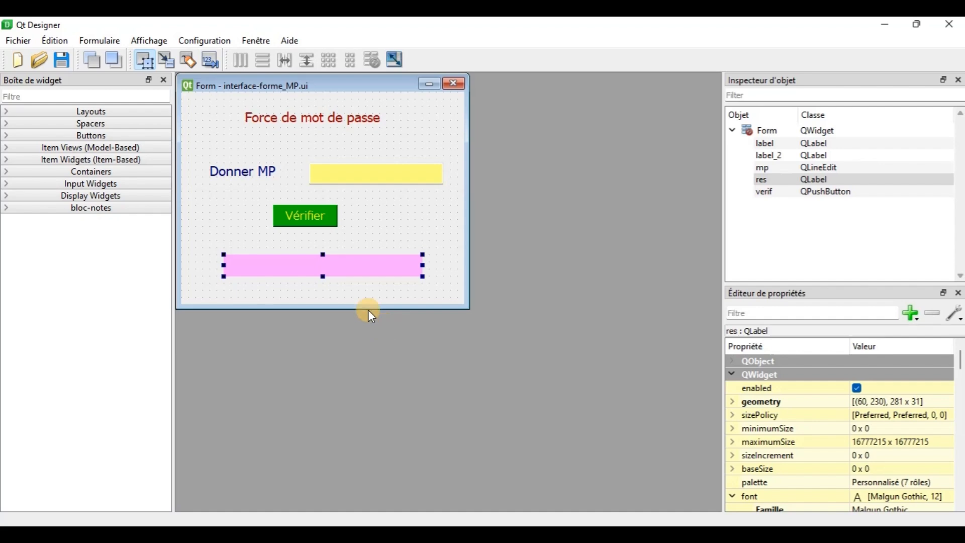
pyautogui.moveTo(279, 257); pyautogui.dragTo(273, 257)
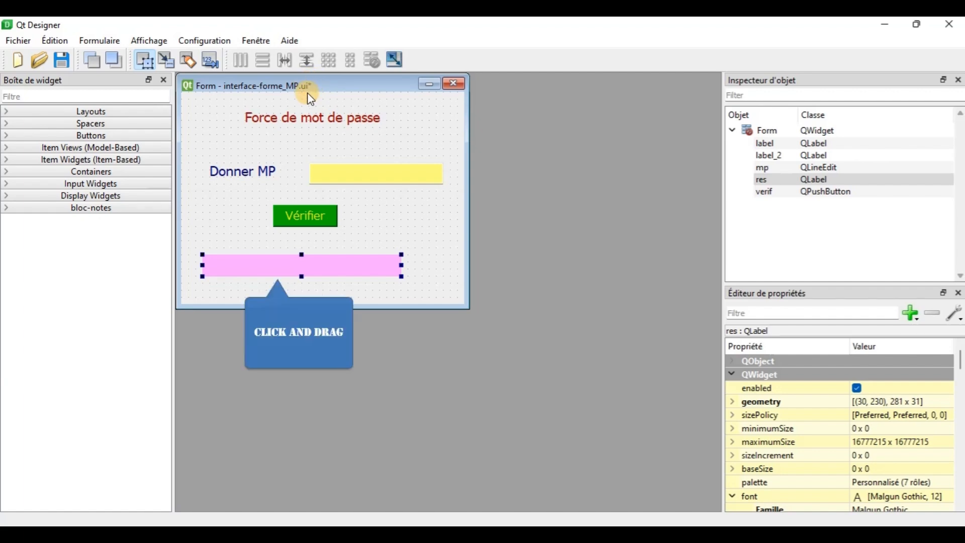
pyautogui.moveTo(290, 278)
pyautogui.mouseDown()
pyautogui.moveTo(288, 265)
pyautogui.moveTo(302, 279)
pyautogui.mouseUp()
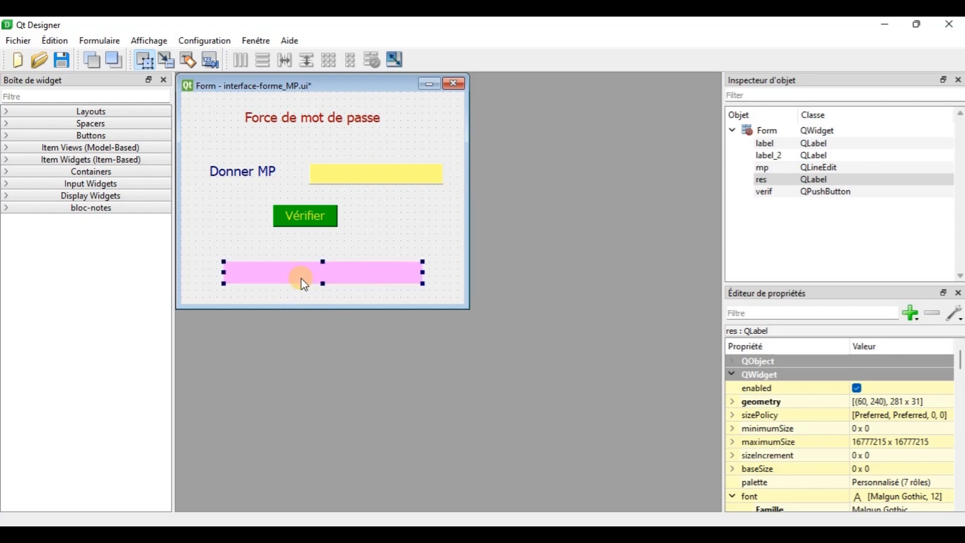
pyautogui.click(60, 60)
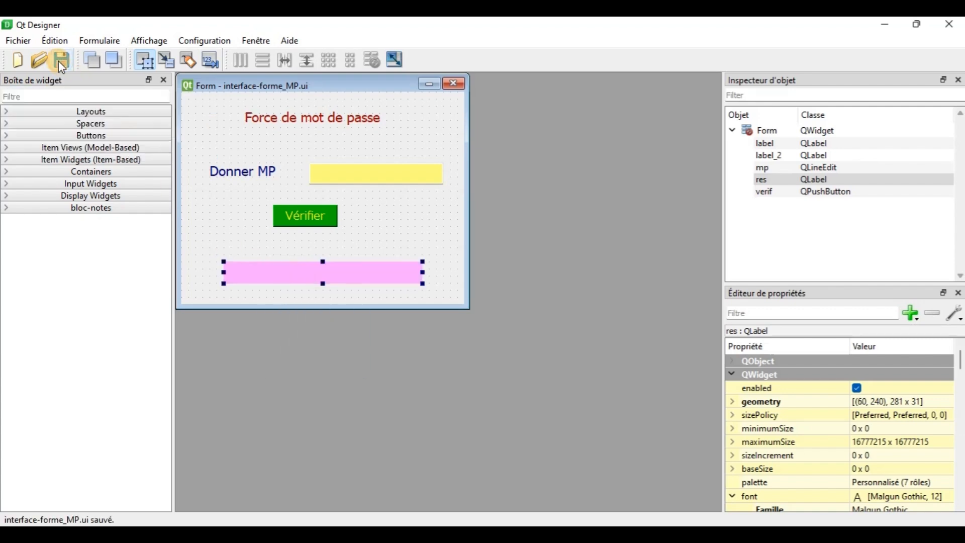